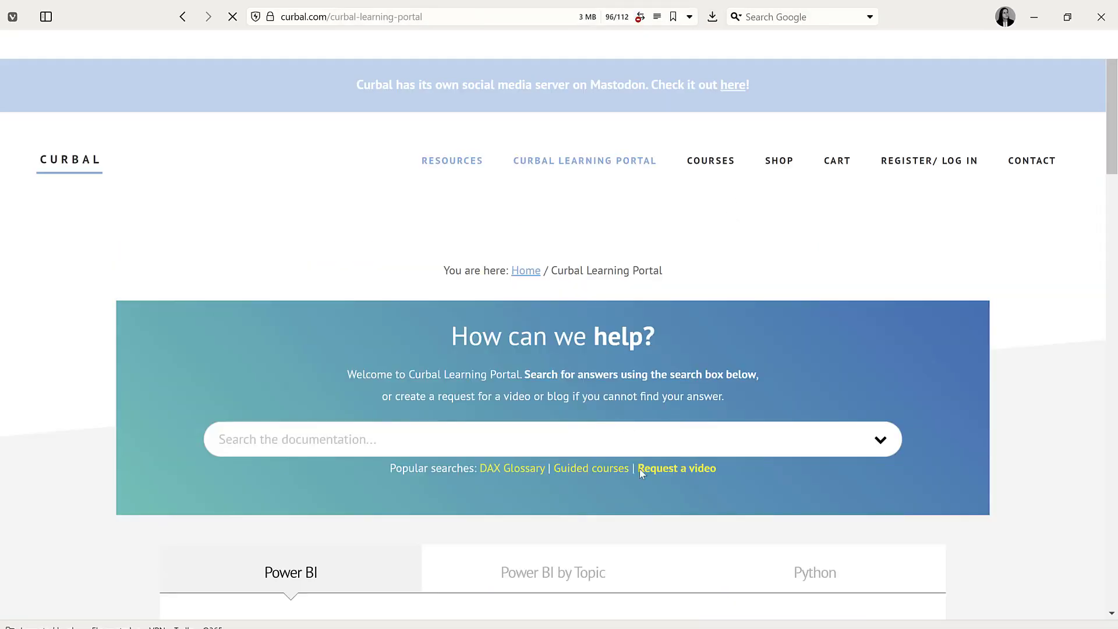
# Expand the Curbal learning portal's Export Power BI data section to list its article links.
pyautogui.scroll(-5, 639, 469)
pyautogui.scroll(-15, 623, 470)
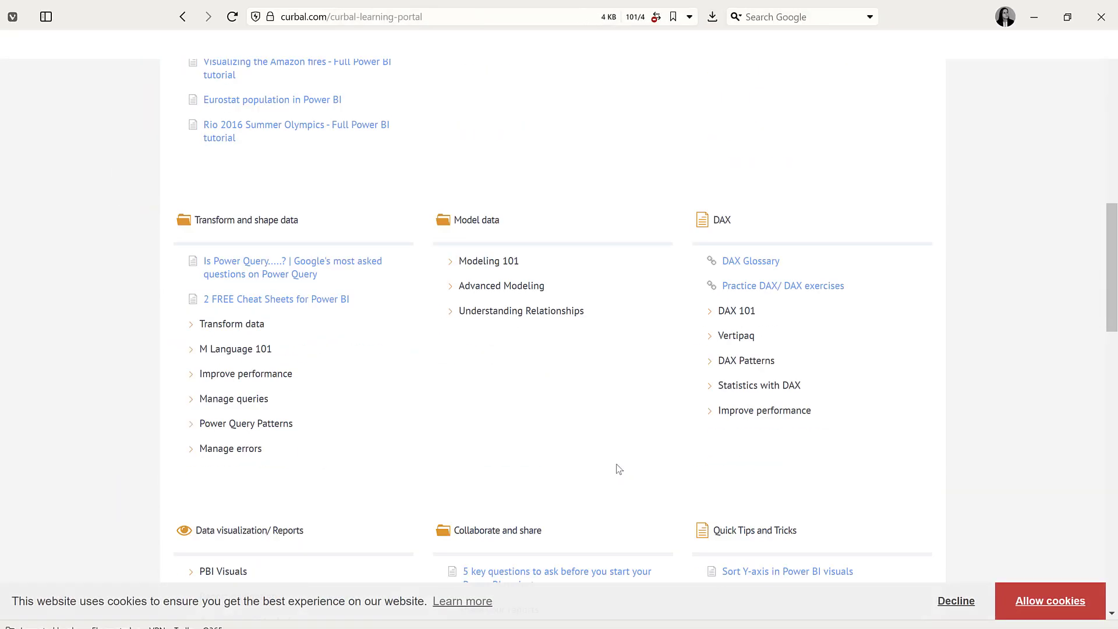
pyautogui.click(466, 446)
pyautogui.scroll(-5, 743, 453)
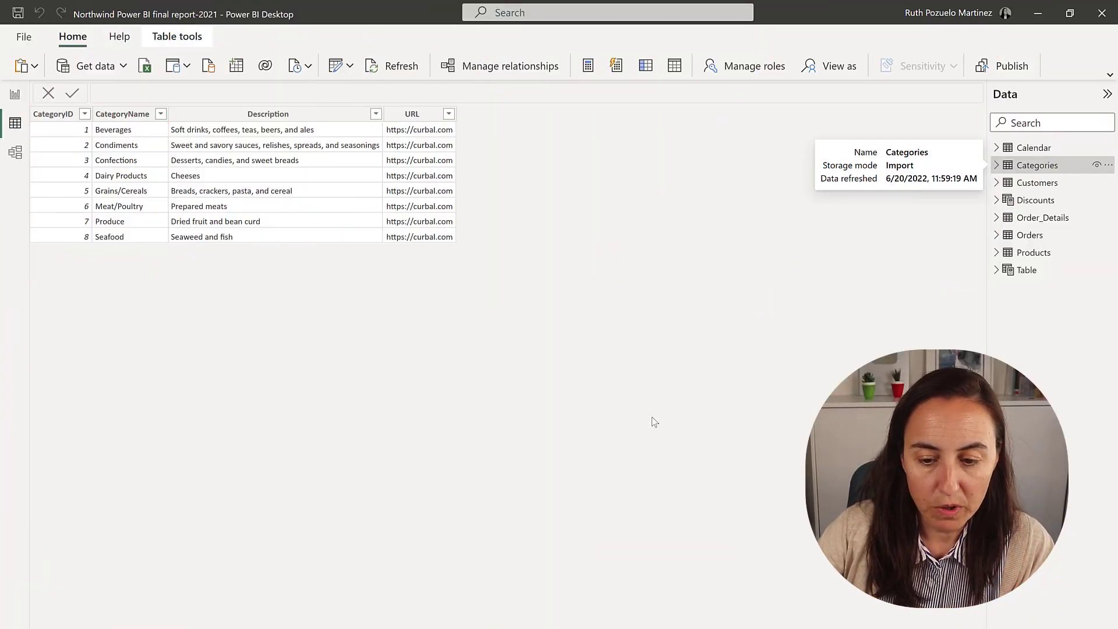
# Test the Table calculated table's DAX filter with CategoryID 1, then restore it to CategoryID 2.
pyautogui.click(1030, 274)
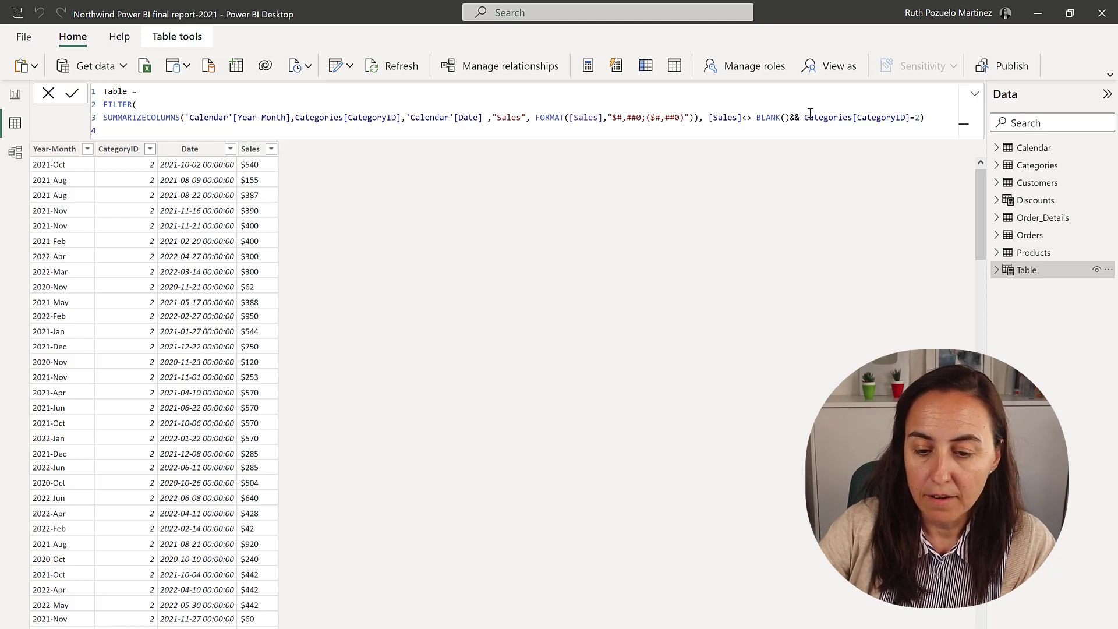
pyautogui.click(920, 118)
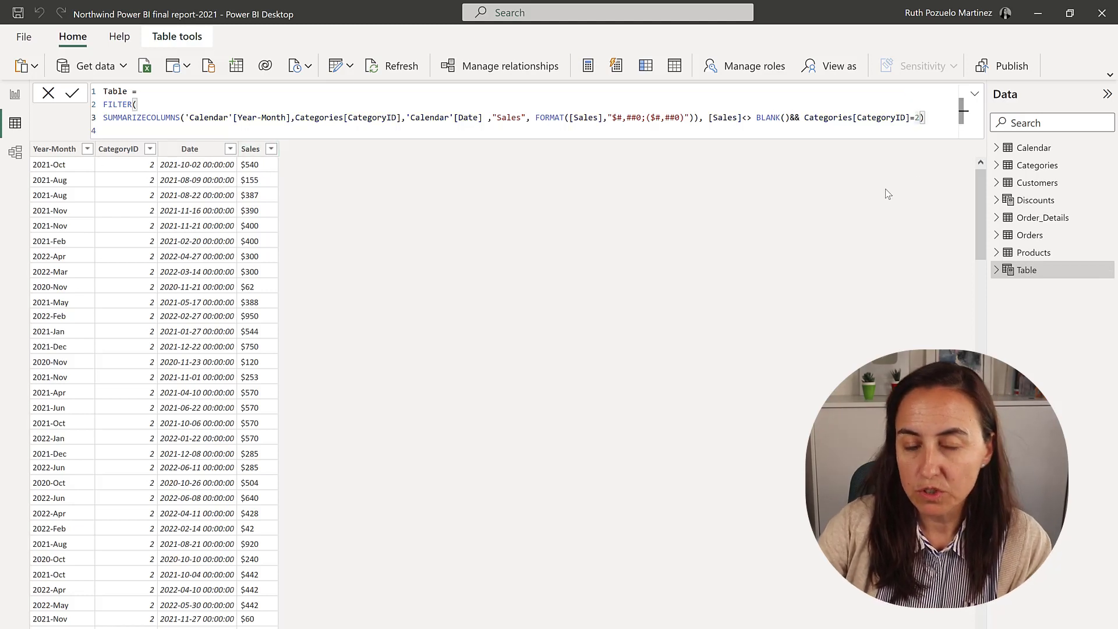
pyautogui.press('BackSpace')
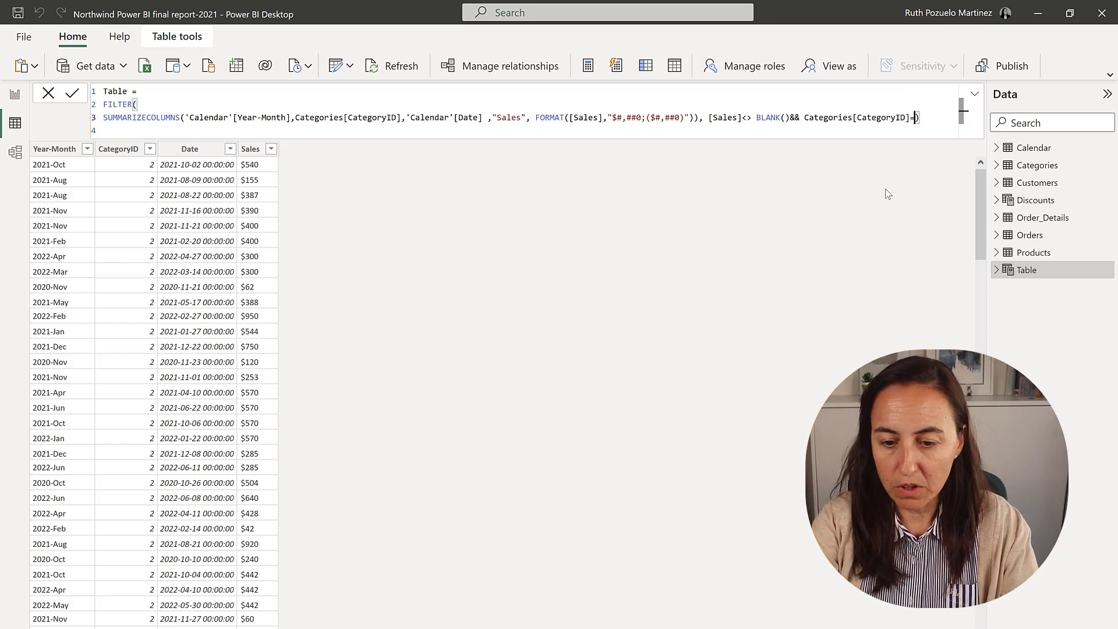
pyautogui.write('1')
pyautogui.press('Return')
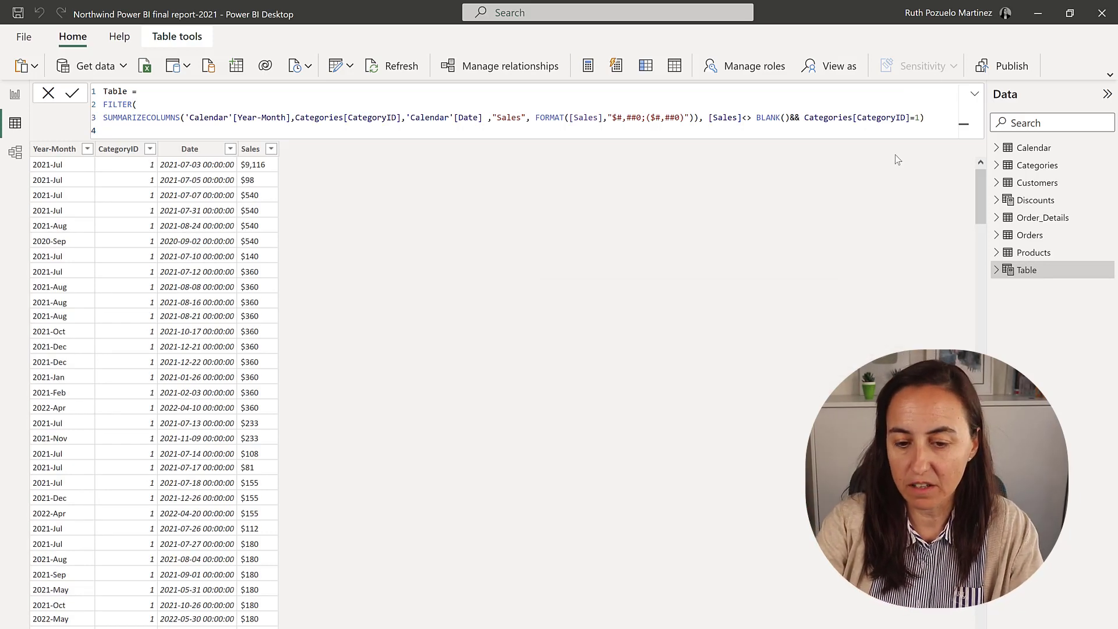
pyautogui.click(919, 120)
pyautogui.write('2')
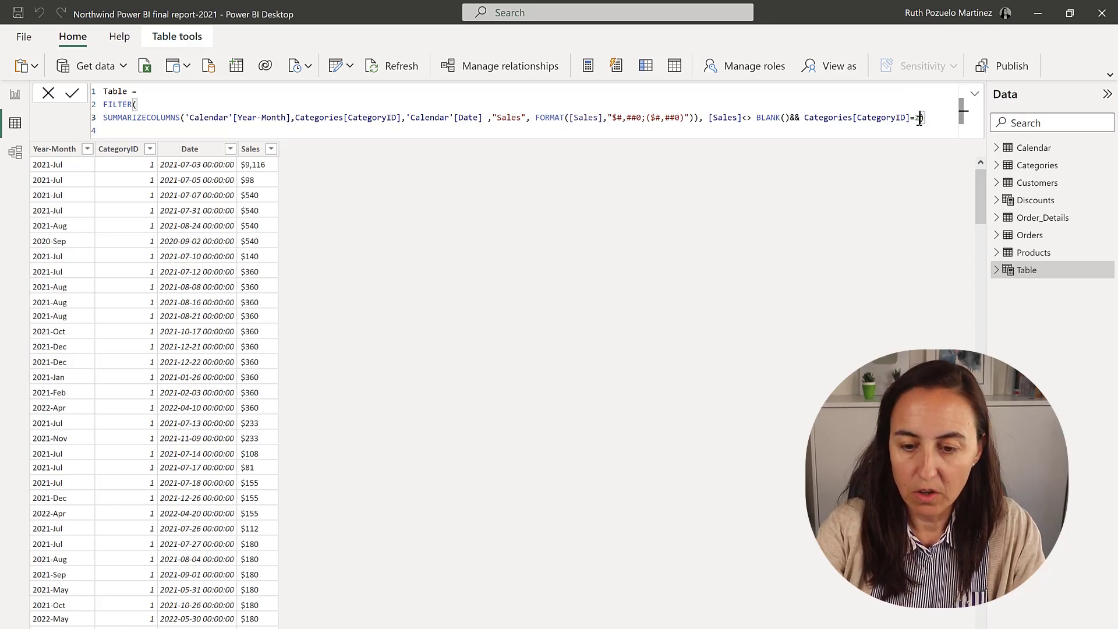
pyautogui.press('Return')
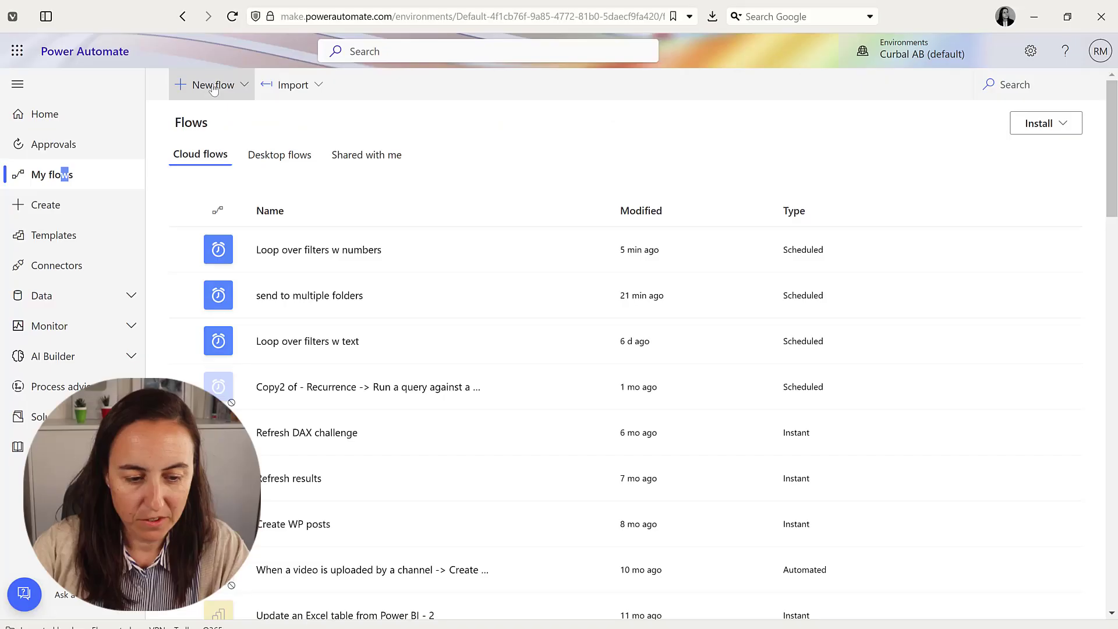
# Create a scheduled cloud flow named 'filterbynumber' that repeats every 1 month.
pyautogui.click(207, 85)
pyautogui.click(257, 274)
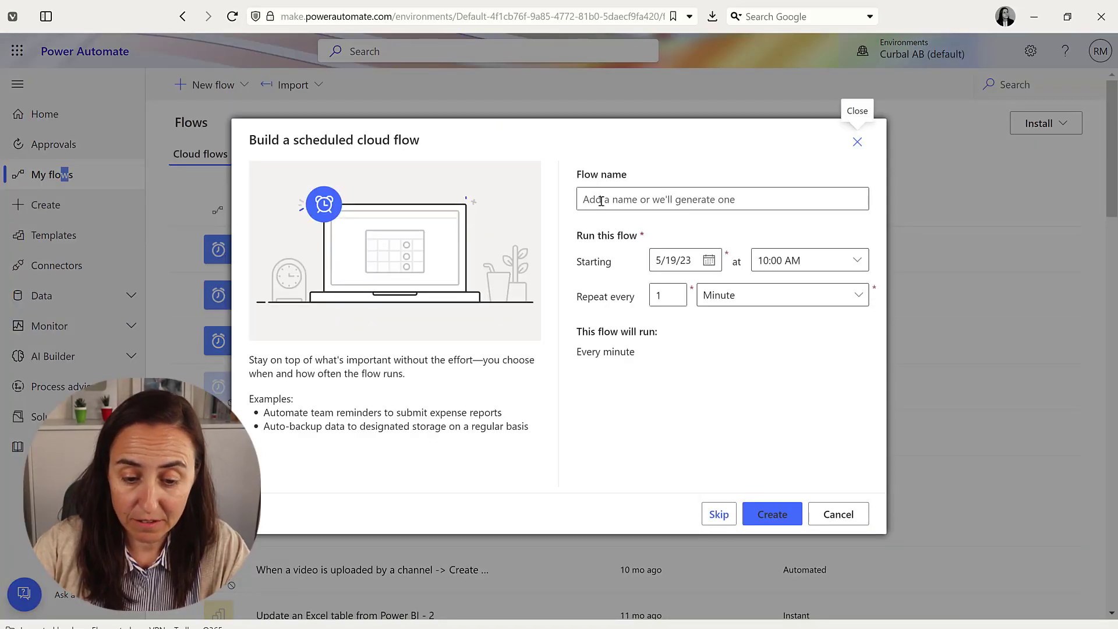
pyautogui.write('filte')
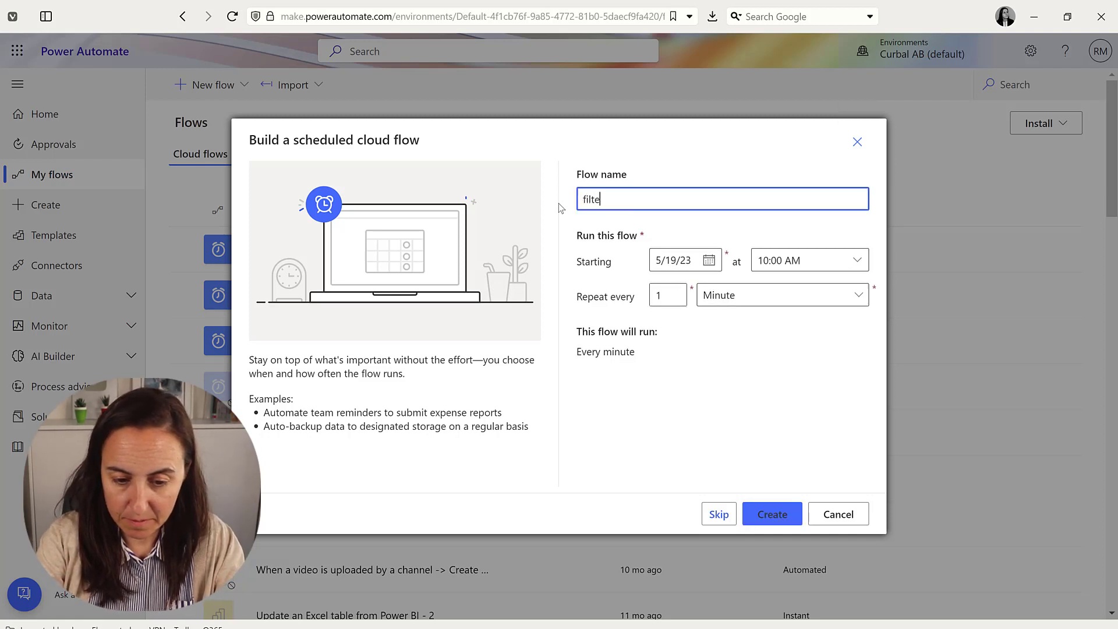
pyautogui.write('rbynumber')
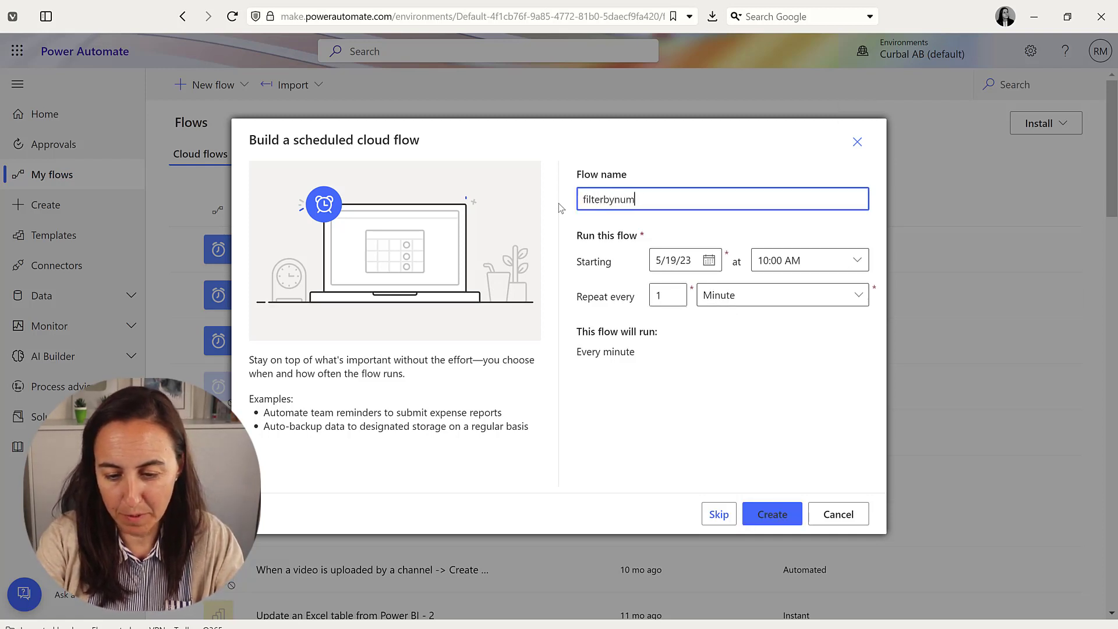
pyautogui.click(779, 299)
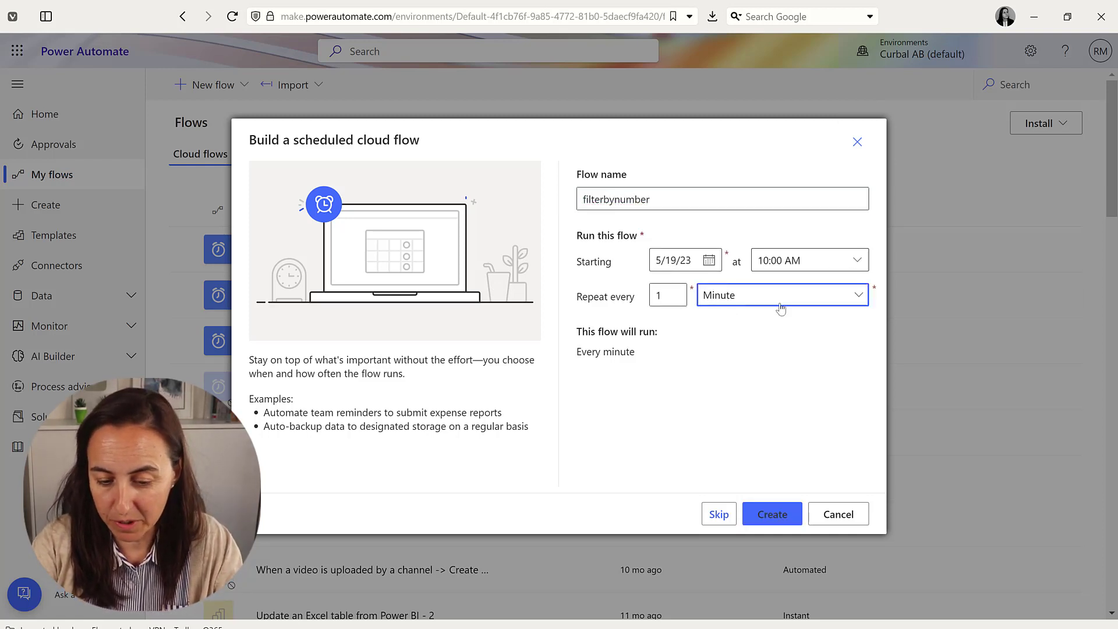
pyautogui.click(760, 323)
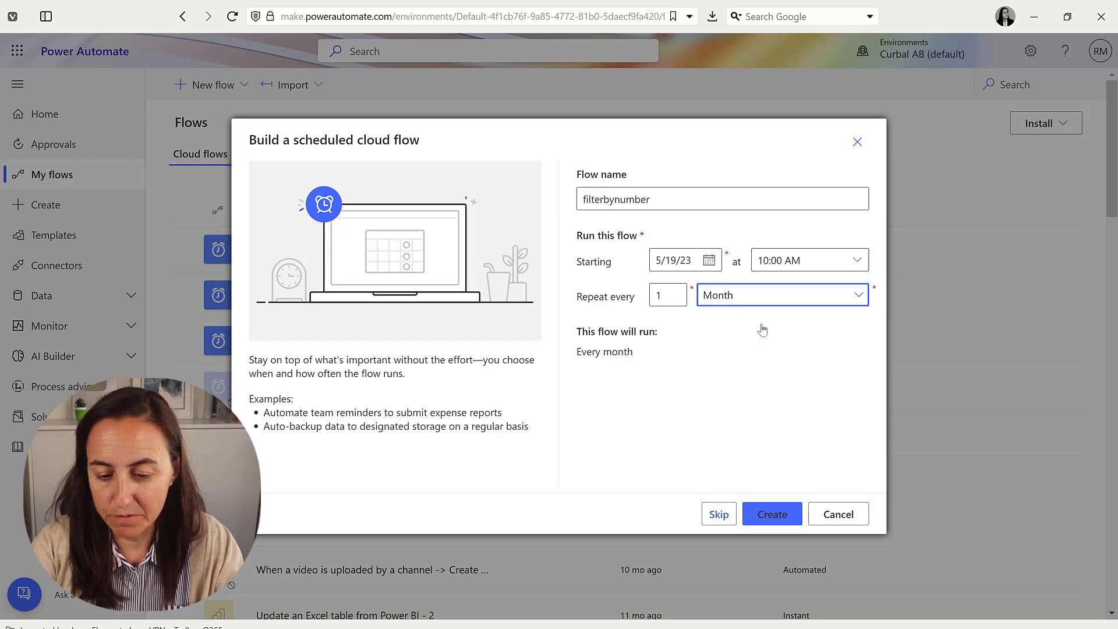
pyautogui.click(763, 515)
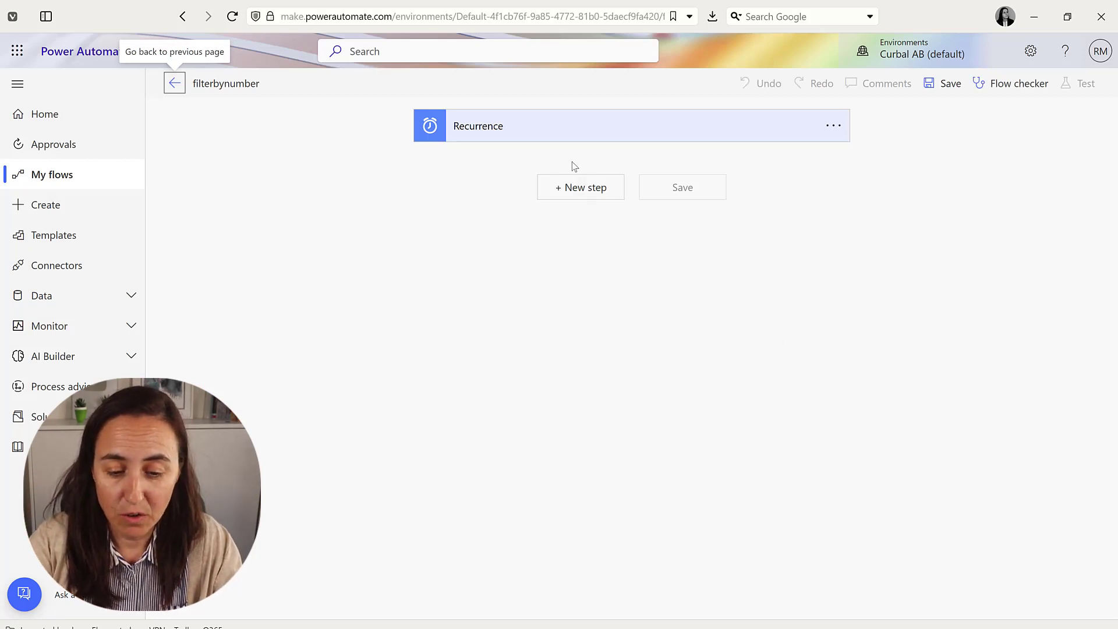
pyautogui.click(540, 132)
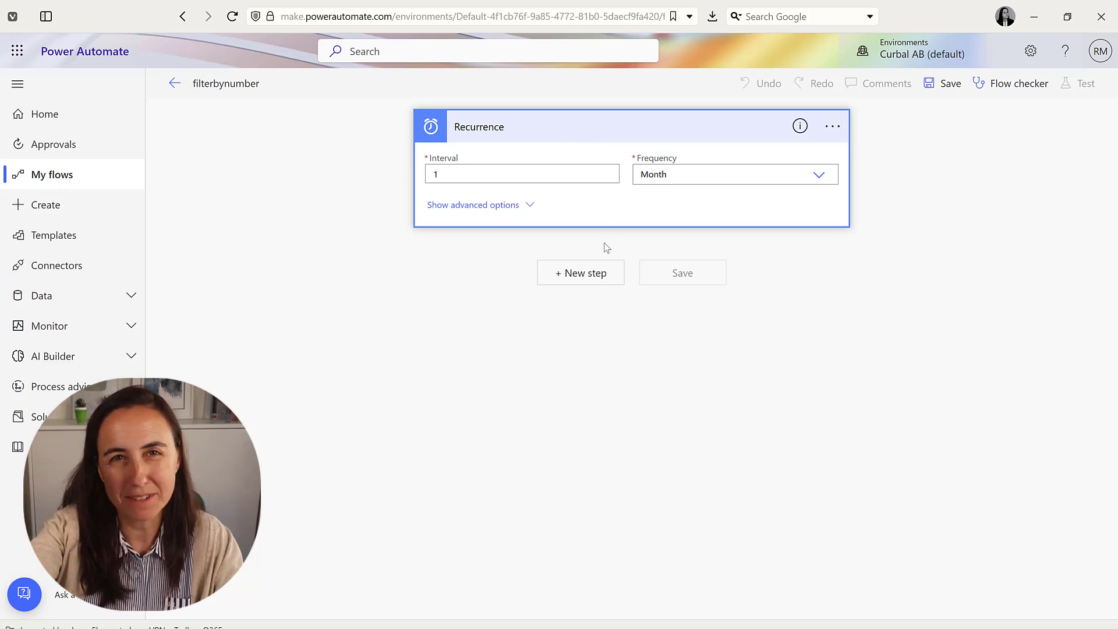
# Add an Initialize variable step defining Integer variable CategoryId with value 1.
pyautogui.click(577, 286)
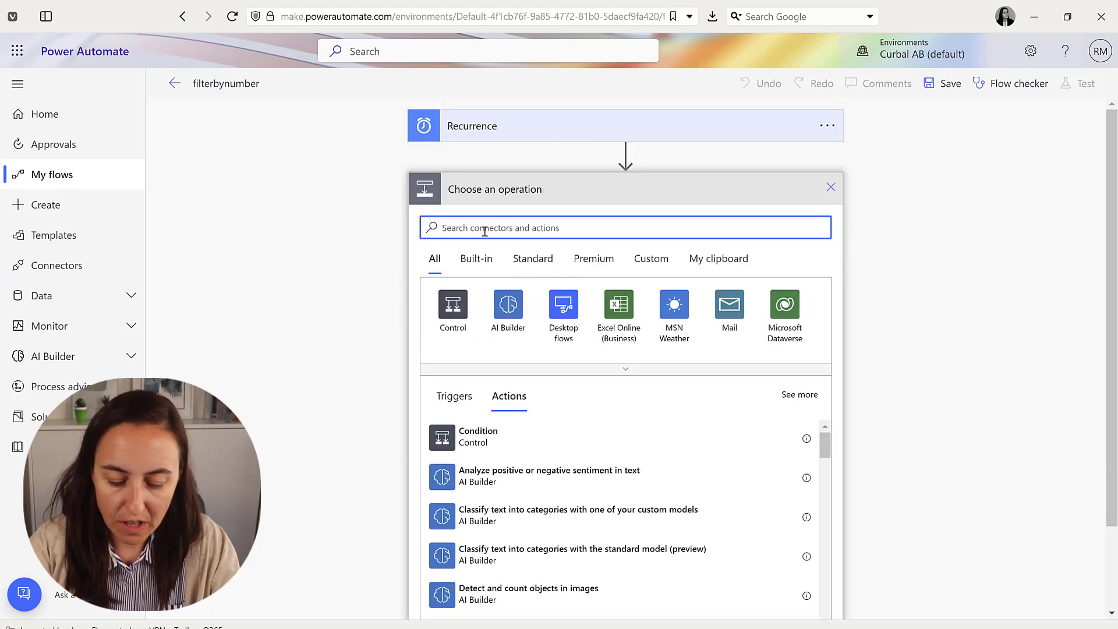
pyautogui.write('var')
pyautogui.write('a')
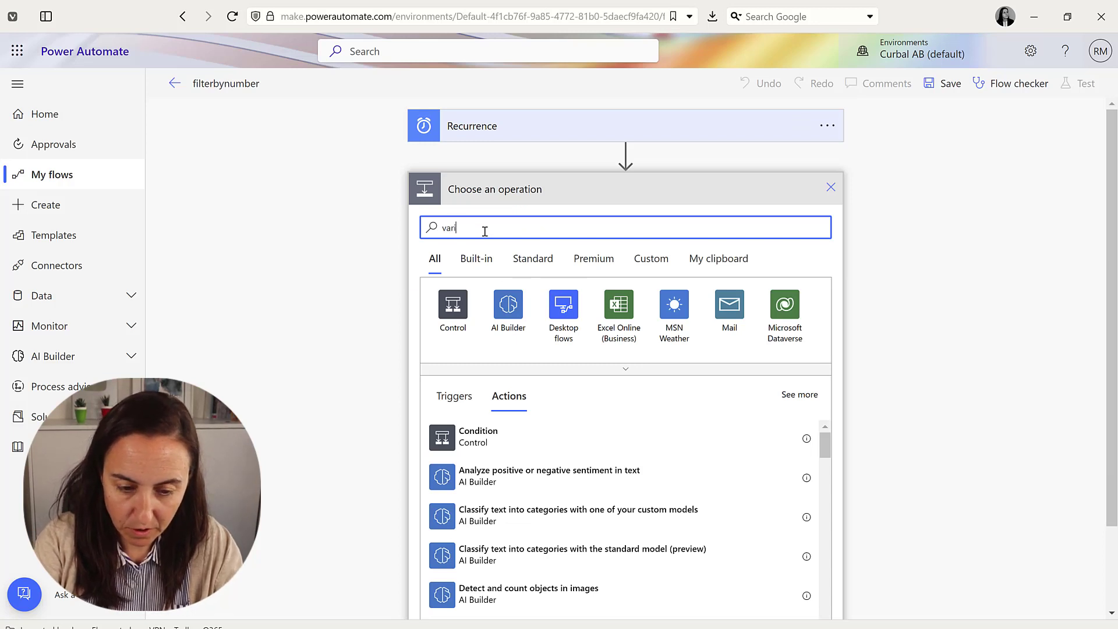
pyautogui.write('able')
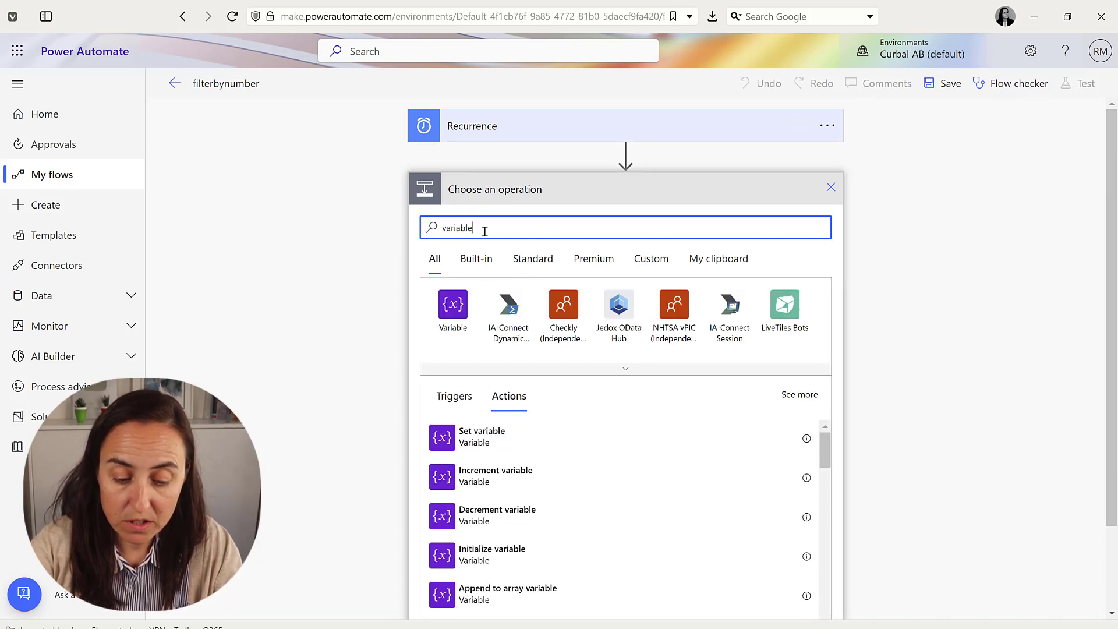
pyautogui.click(496, 555)
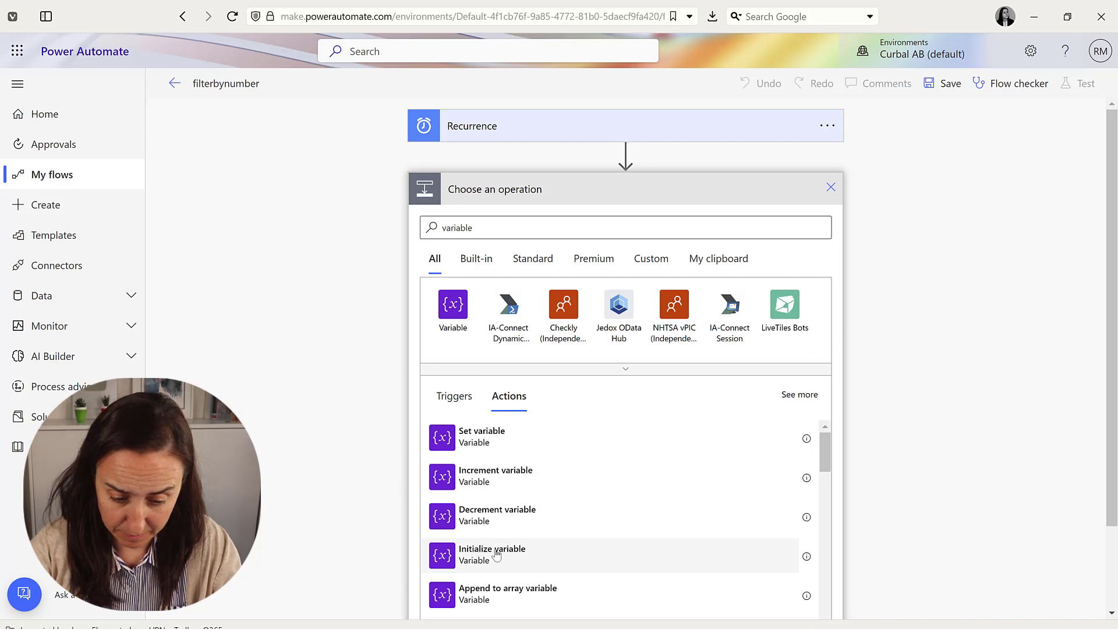
pyautogui.click(589, 217)
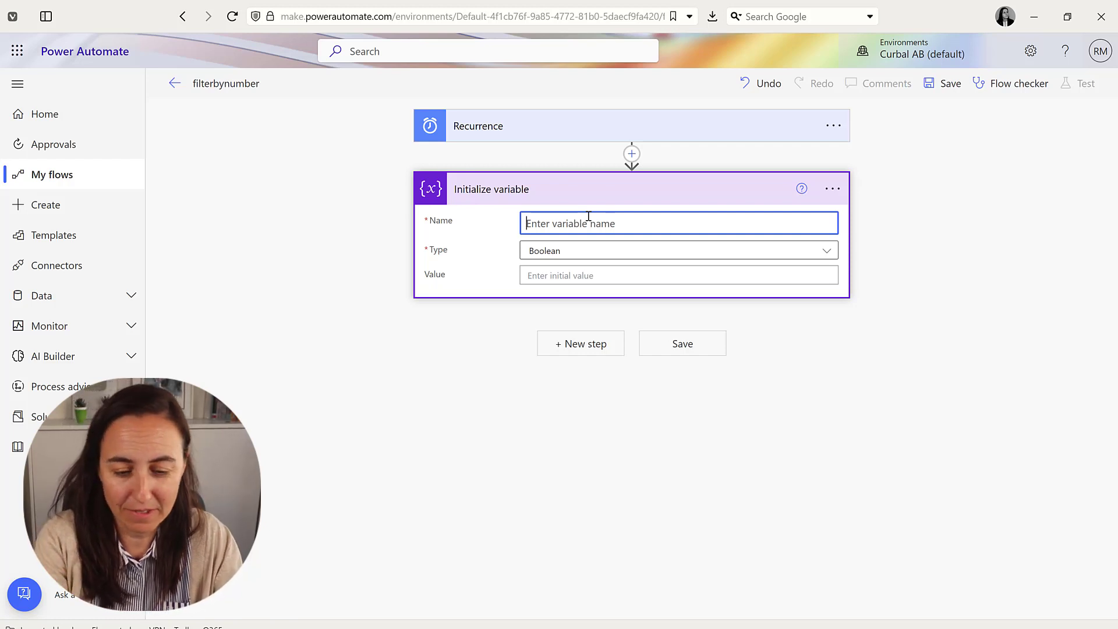
pyautogui.write('CategoryId')
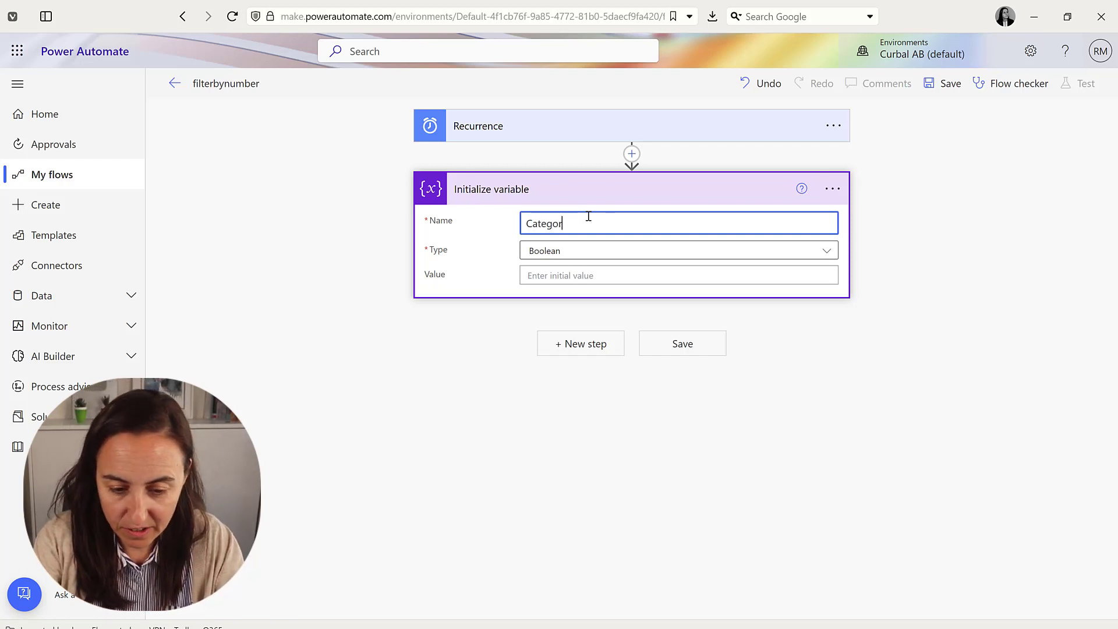
pyautogui.click(562, 251)
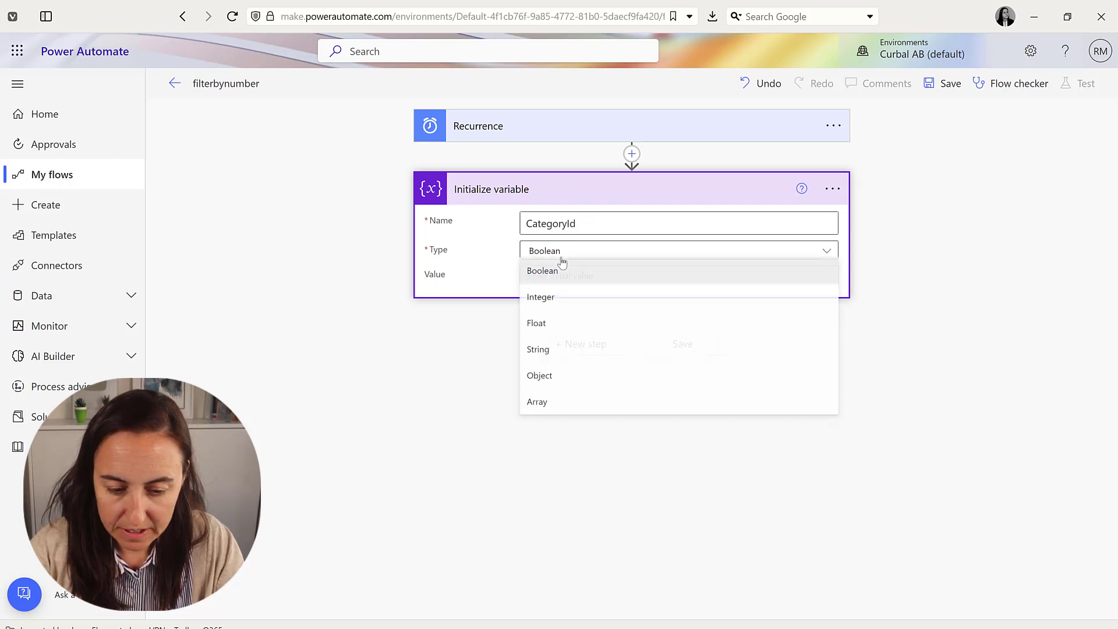
pyautogui.click(546, 300)
pyautogui.click(553, 274)
pyautogui.write('1')
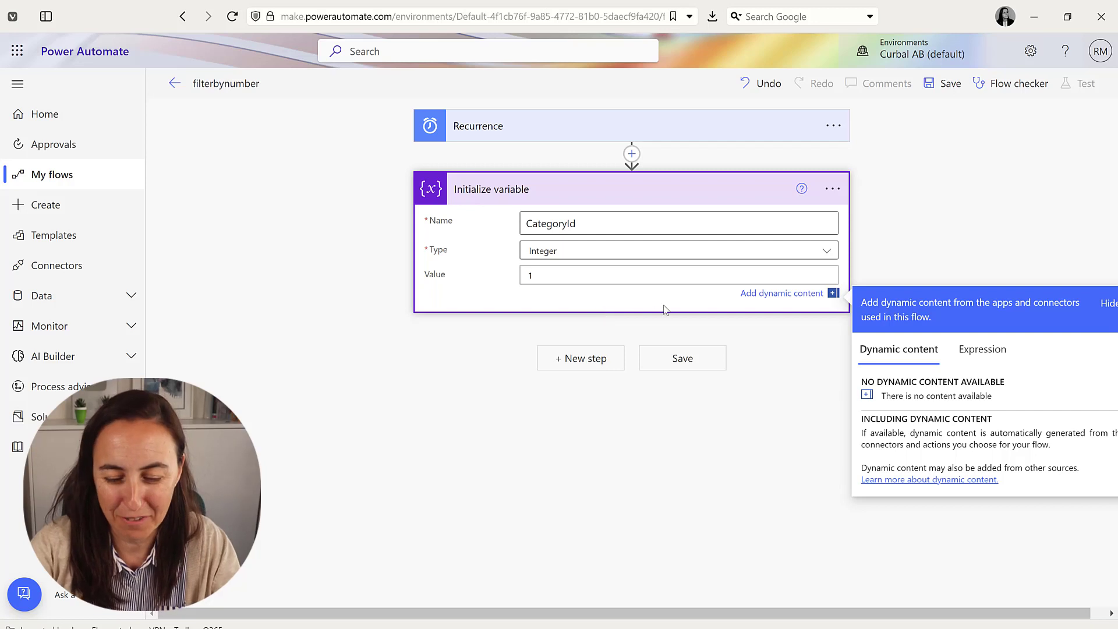
pyautogui.click(583, 368)
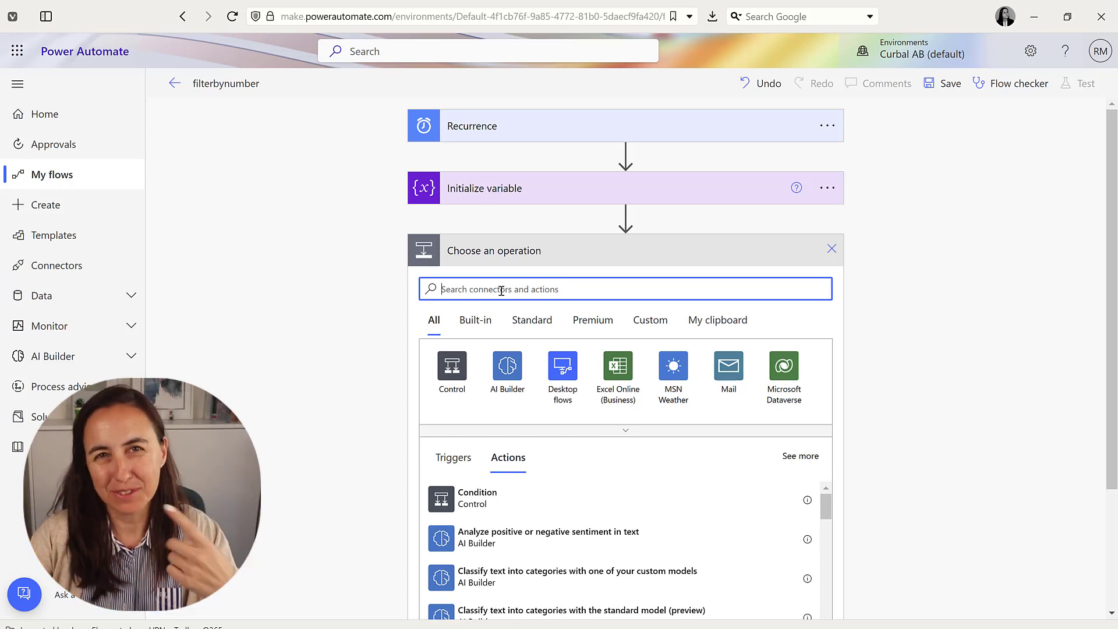
# Add a Do until loop that runs until CategoryId is equal to 3.
pyautogui.write('do un')
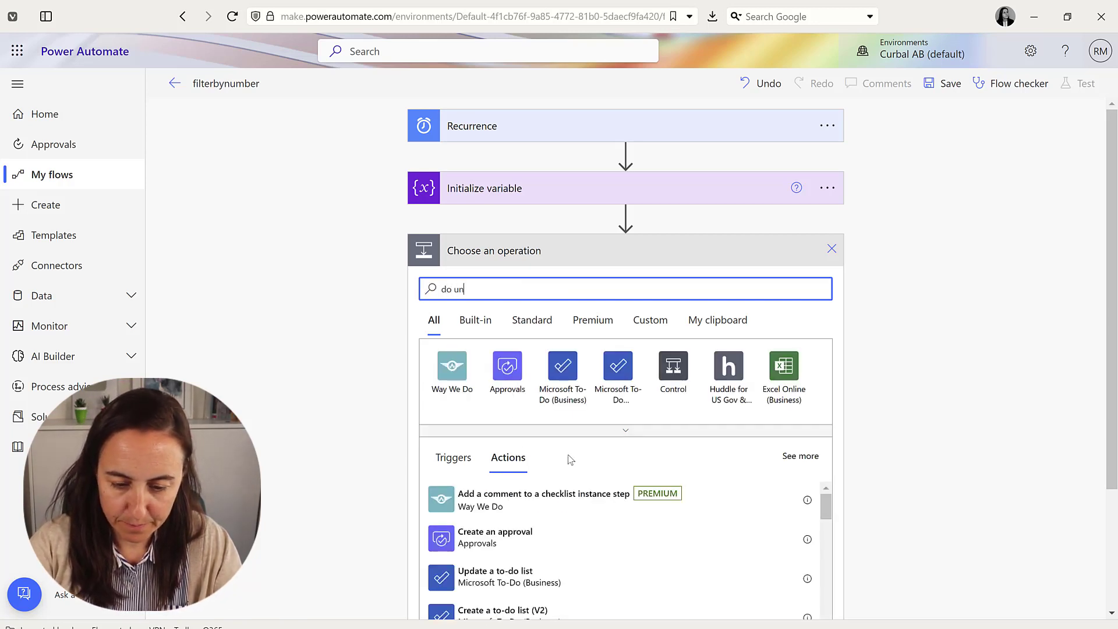
pyautogui.write('til')
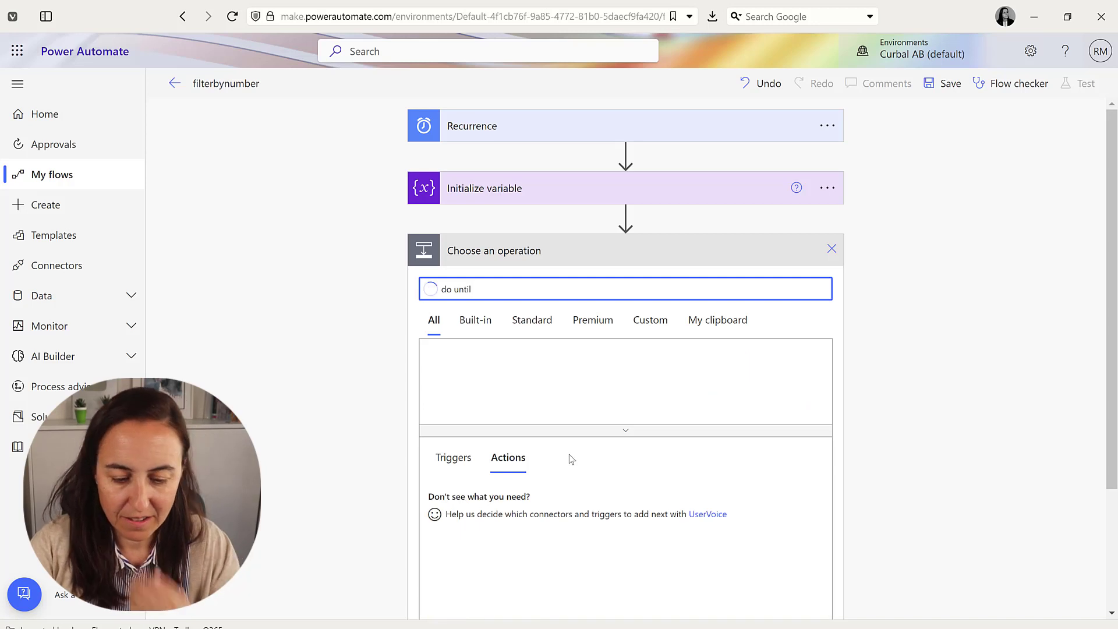
pyautogui.click(479, 506)
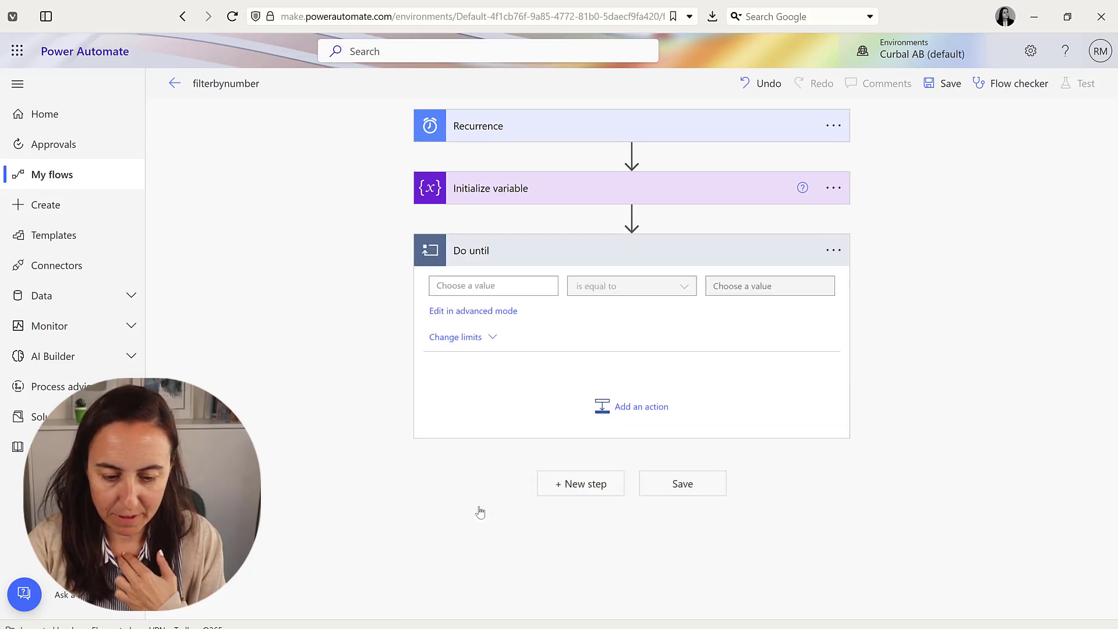
pyautogui.click(490, 282)
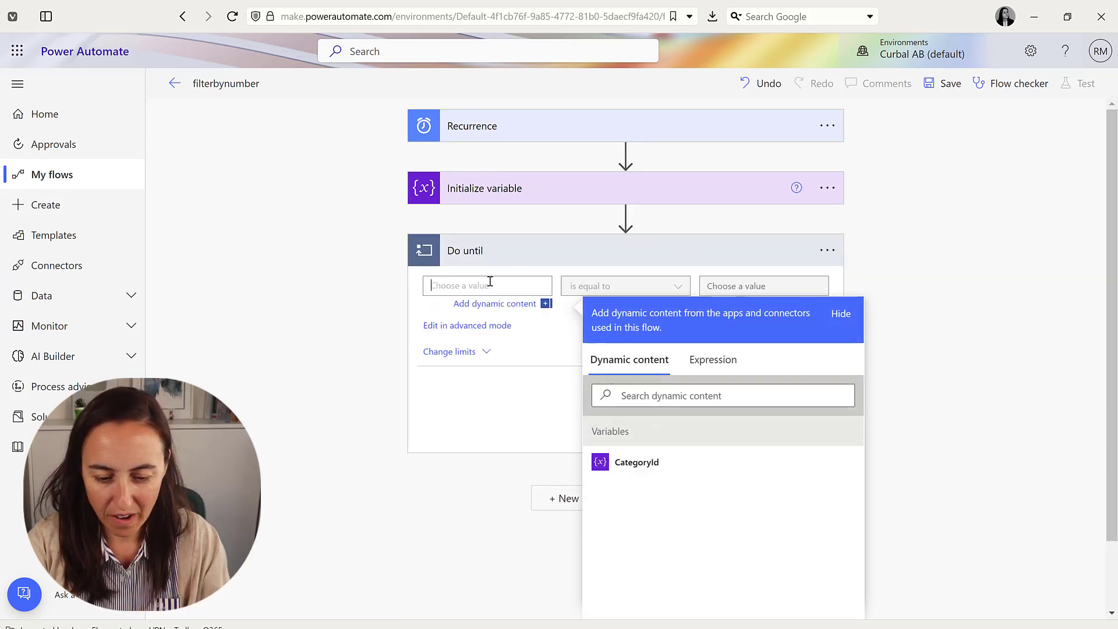
pyautogui.click(638, 471)
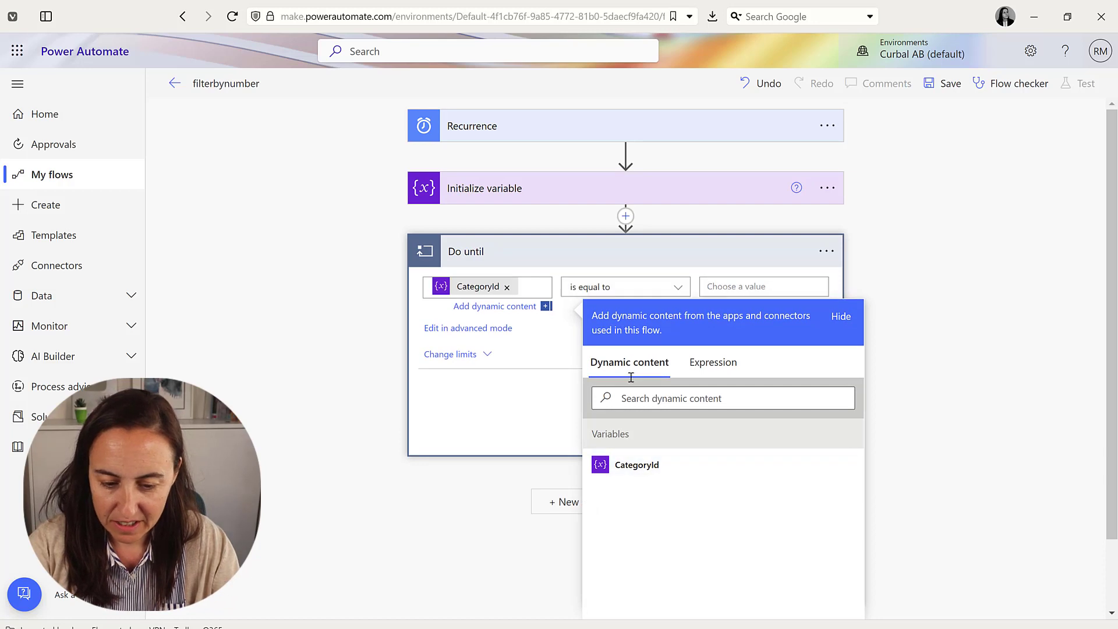
pyautogui.click(751, 286)
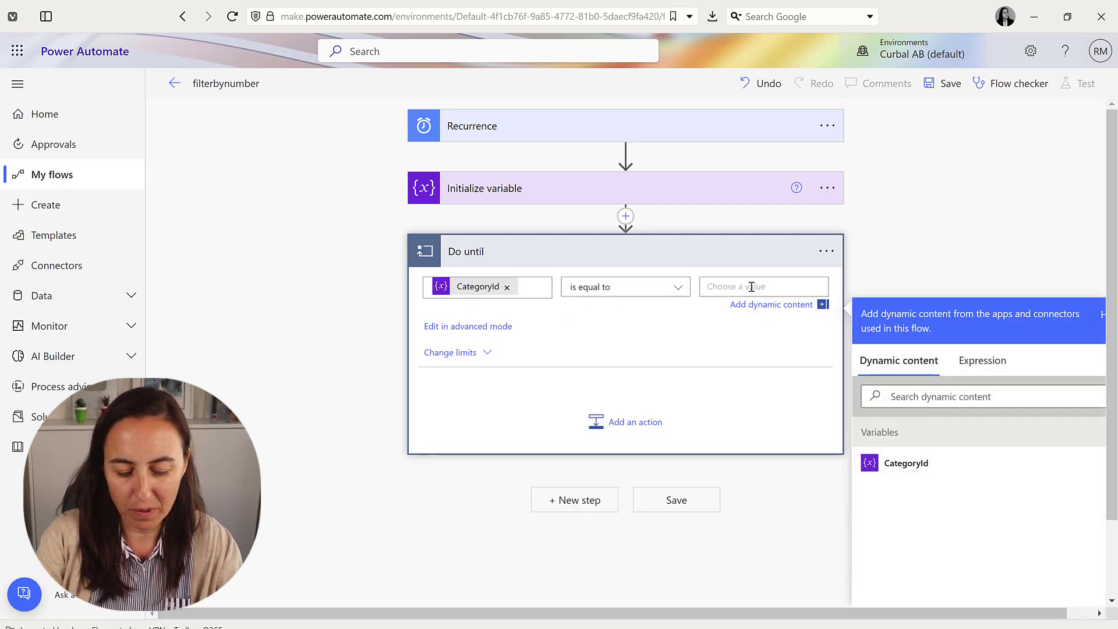
pyautogui.write('3')
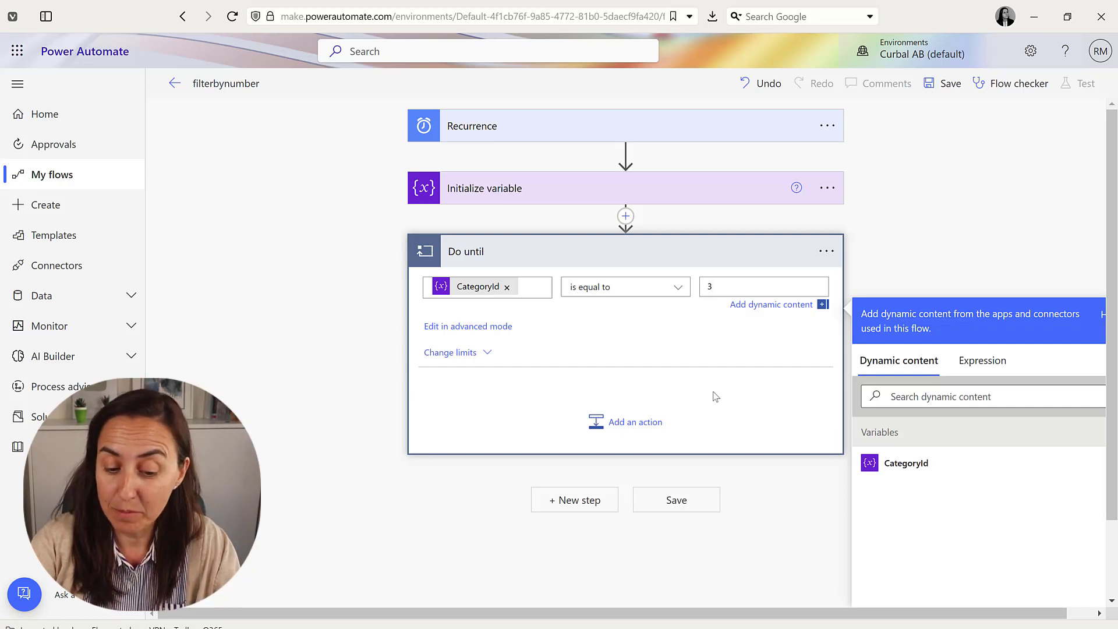
pyautogui.click(625, 435)
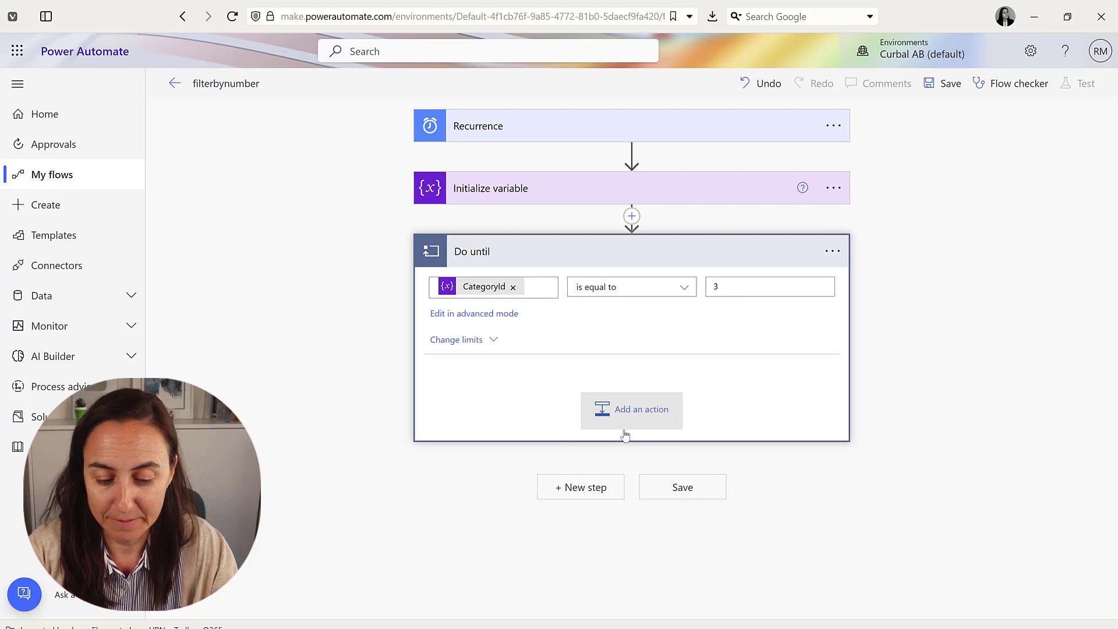
# Add Power BI's 'Run a query against a dataset' action inside the Do until loop.
pyautogui.click(648, 414)
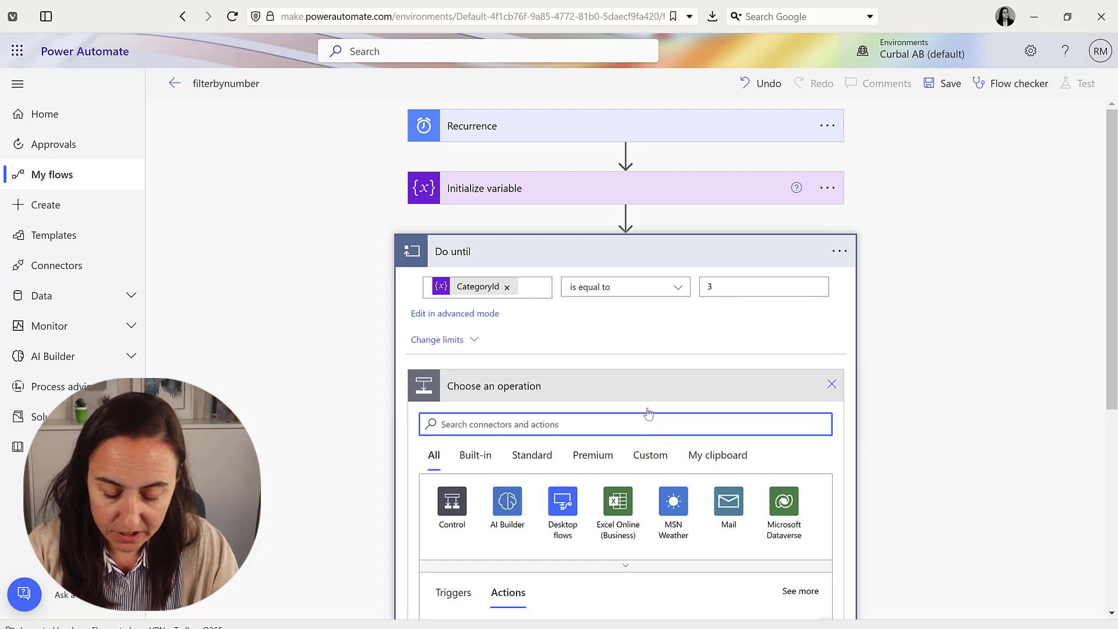
pyautogui.write('run d')
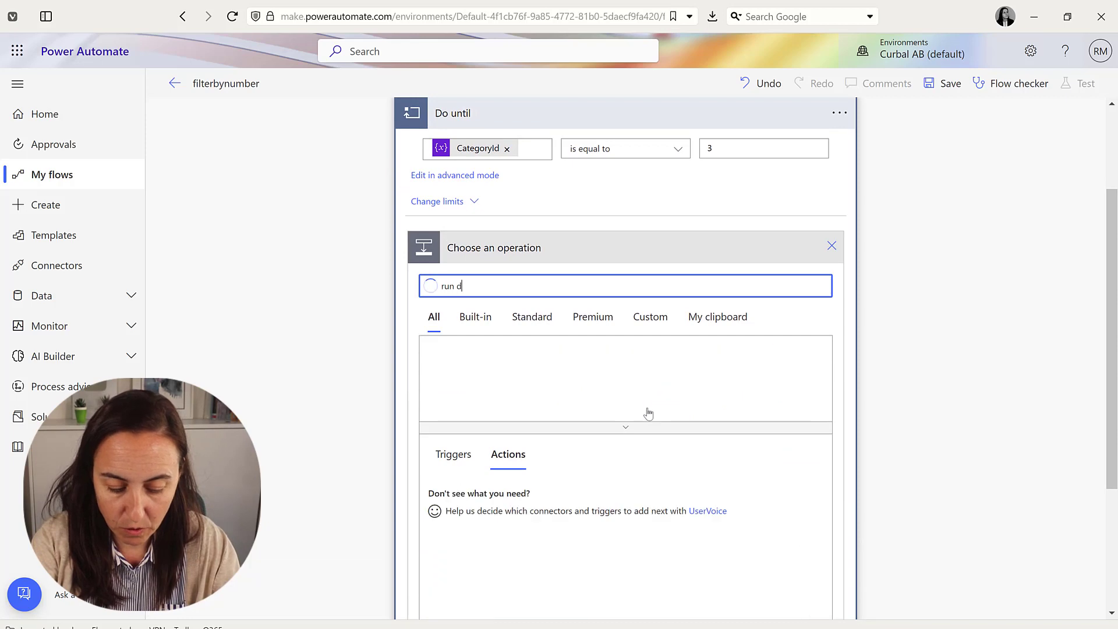
pyautogui.press('BackSpace')
pyautogui.write('a')
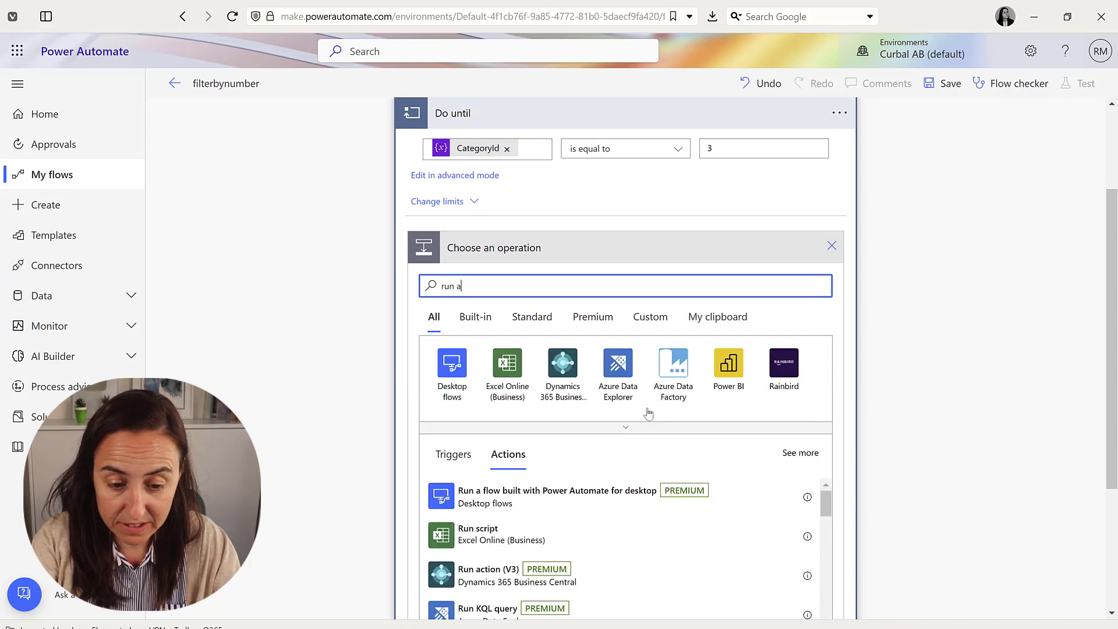
pyautogui.write('ery')
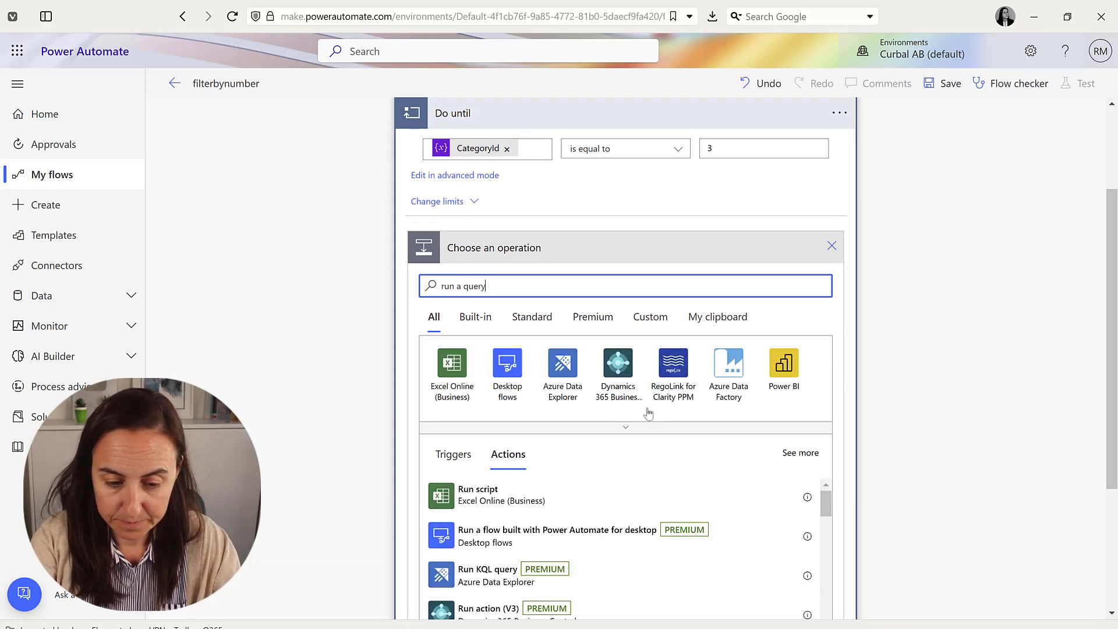
pyautogui.scroll(-4, 651, 463)
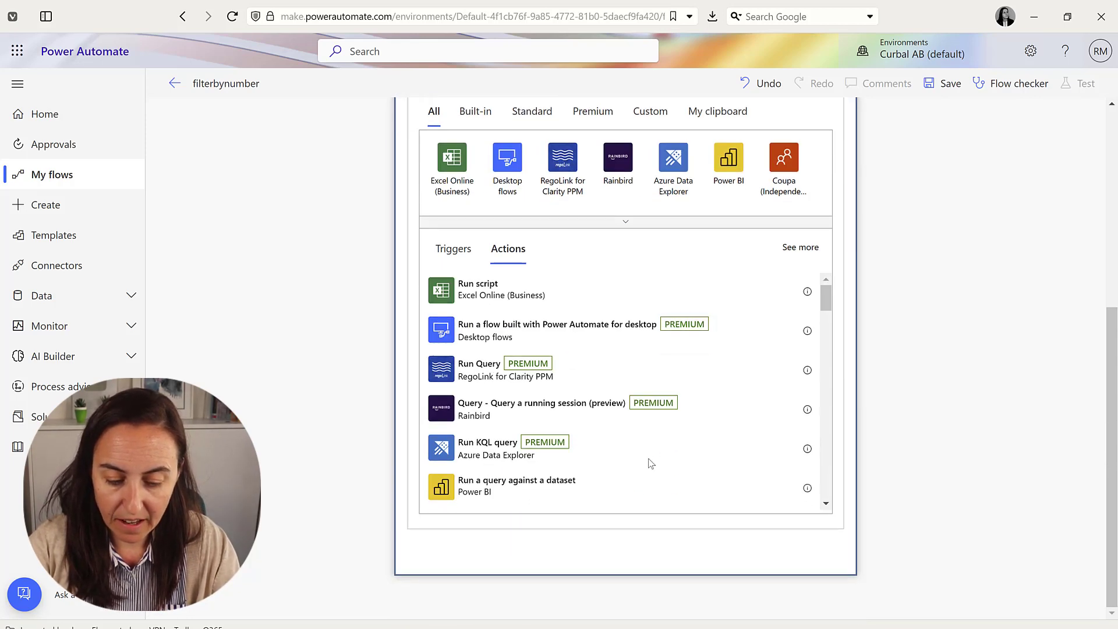
pyautogui.click(494, 491)
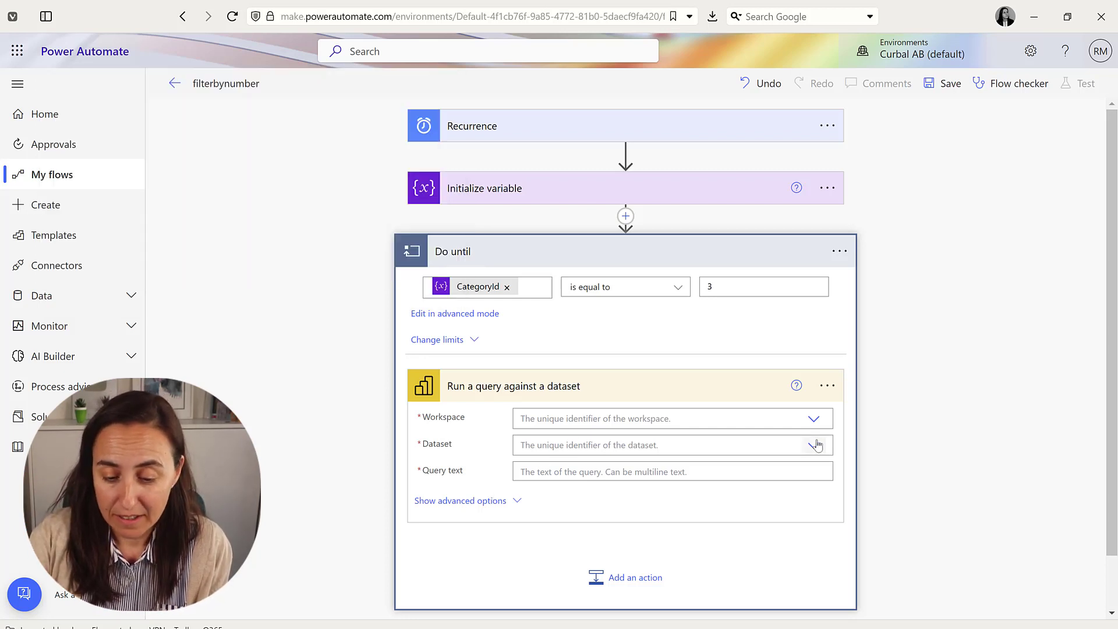
# Point the query action at workspace Northwind and dataset Northwind Power BI final report-2021.
pyautogui.click(814, 420)
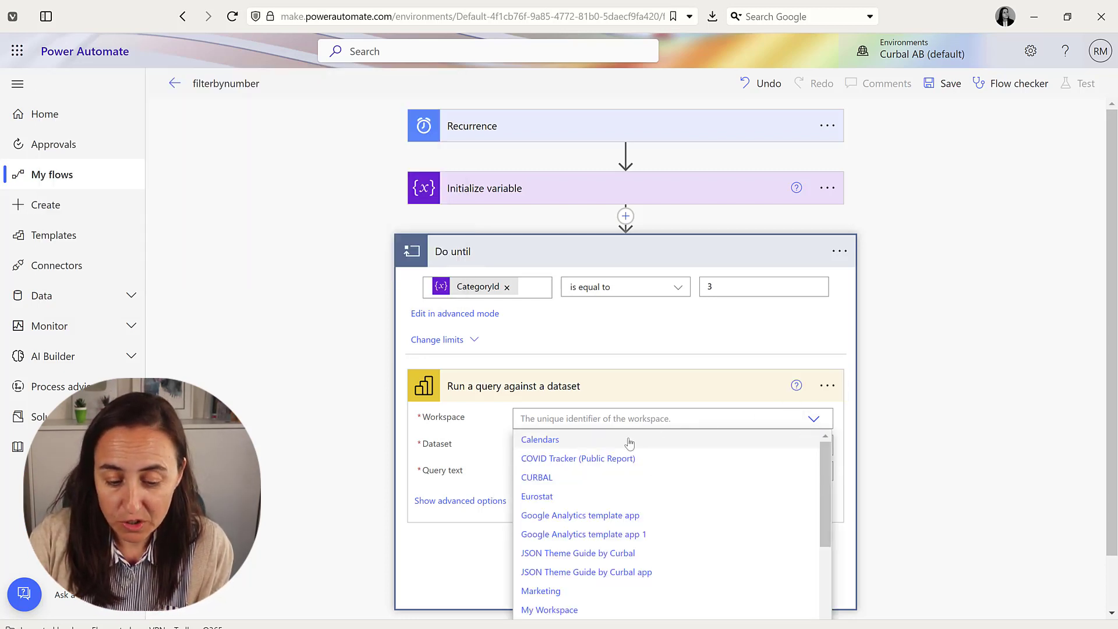
pyautogui.scroll(-3, 670, 553)
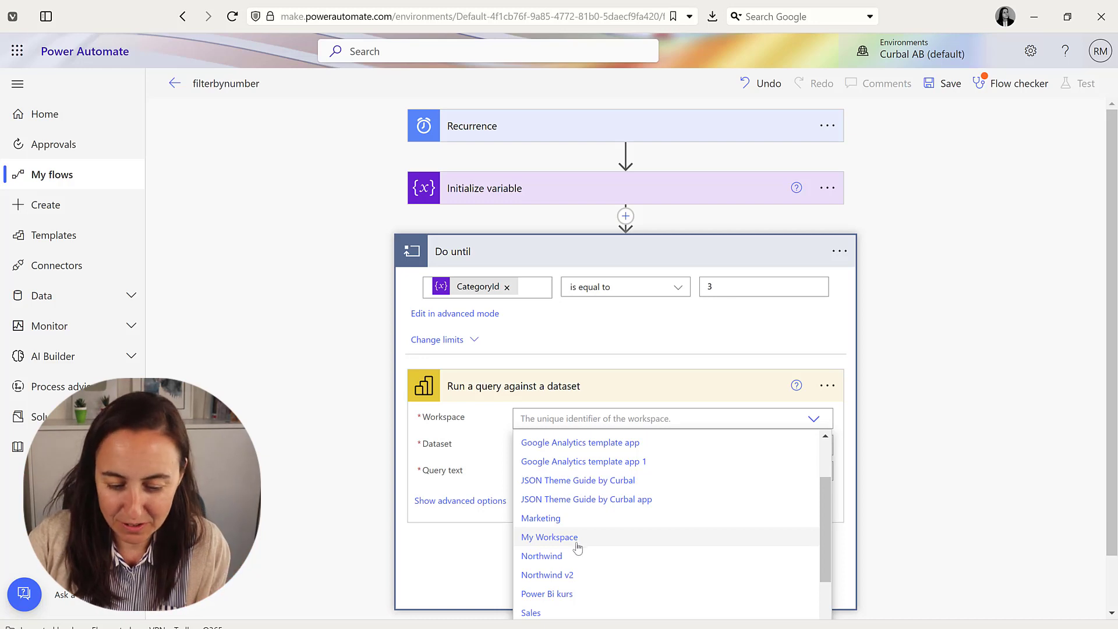
pyautogui.click(580, 563)
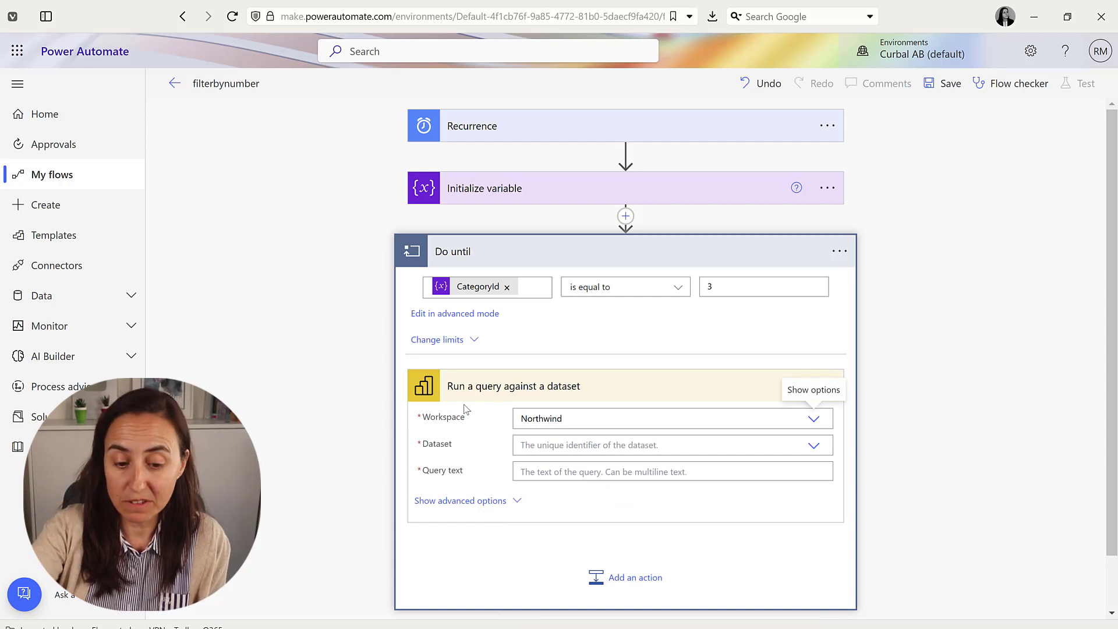
pyautogui.click(635, 452)
pyautogui.click(664, 487)
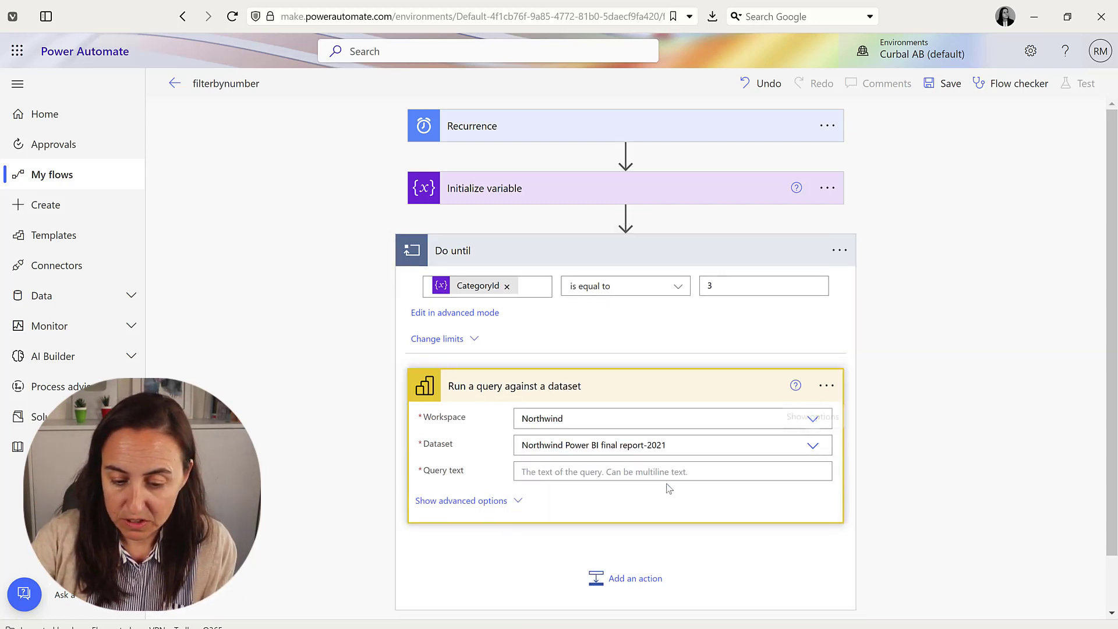
pyautogui.click(558, 475)
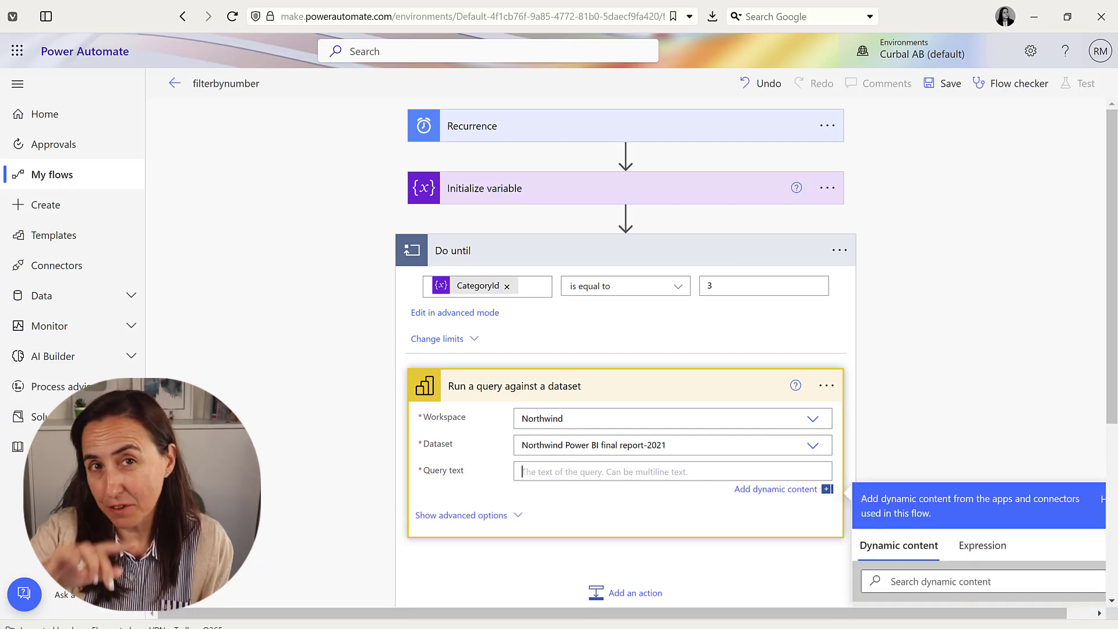
# In Power BI Desktop, select the DAX query from the variable definition through EVALUATE.
pyautogui.hotkey('alt', 'Tab')
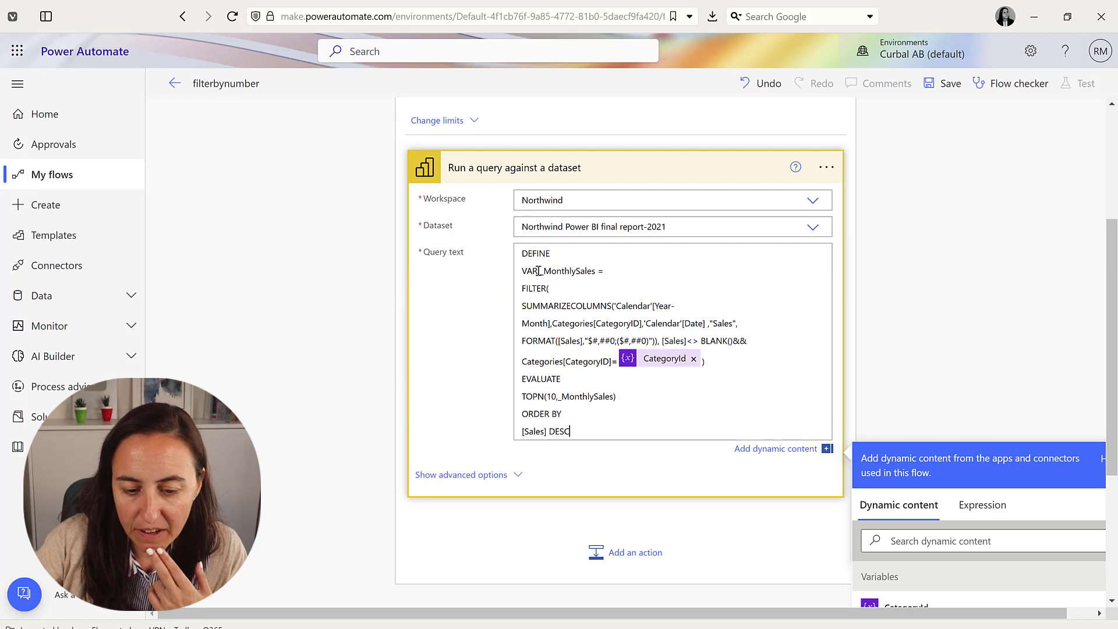
pyautogui.moveTo(525, 271); pyautogui.dragTo(737, 375)
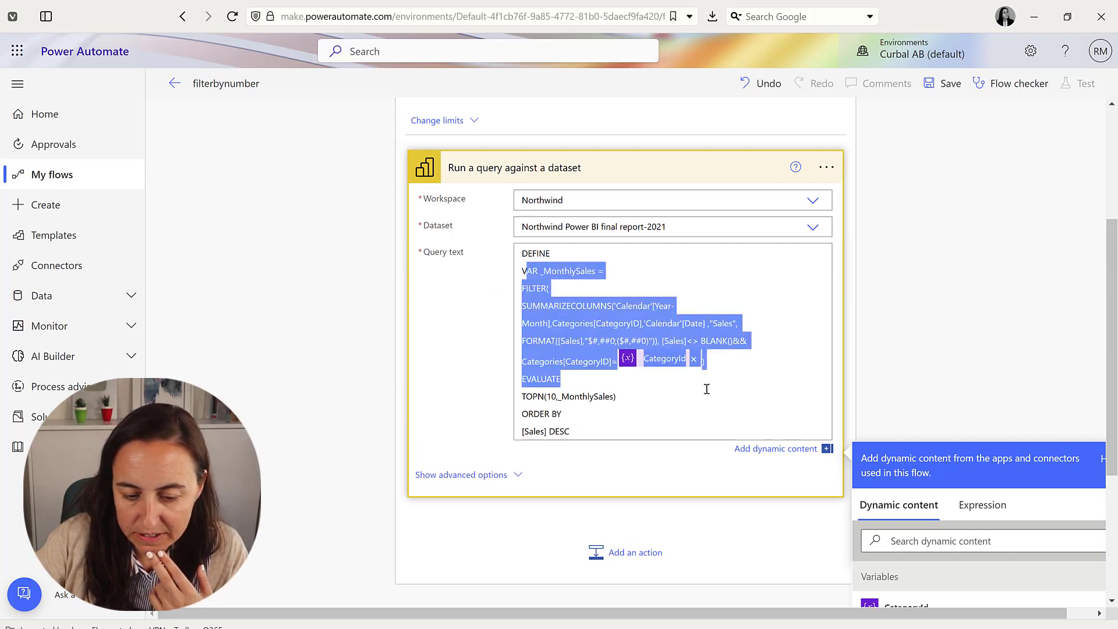
pyautogui.click(645, 428)
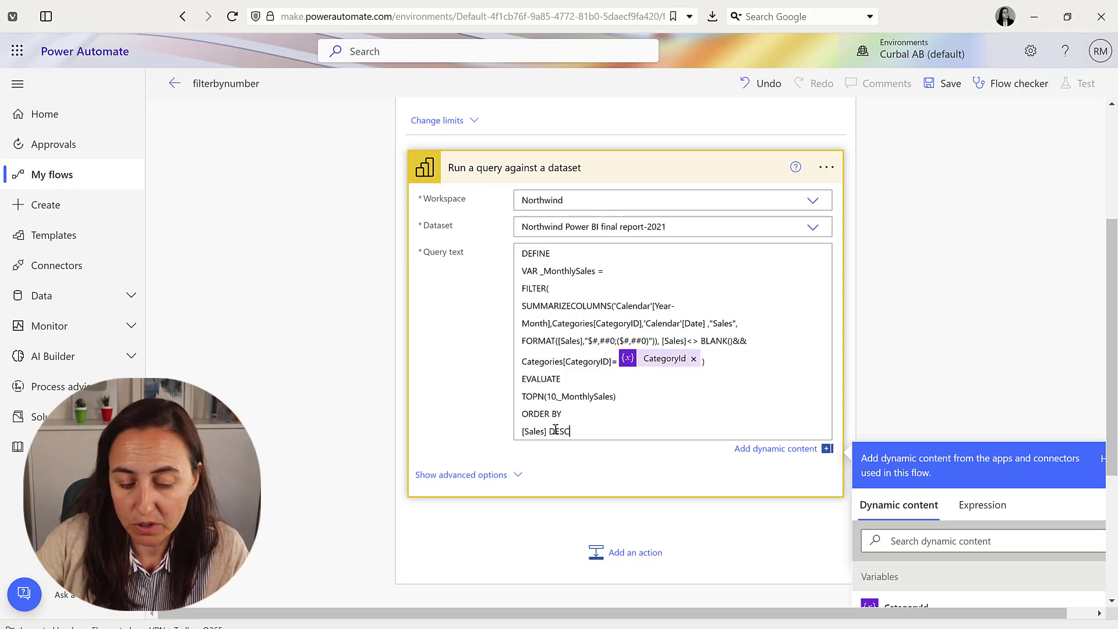
pyautogui.scroll(-3, 606, 409)
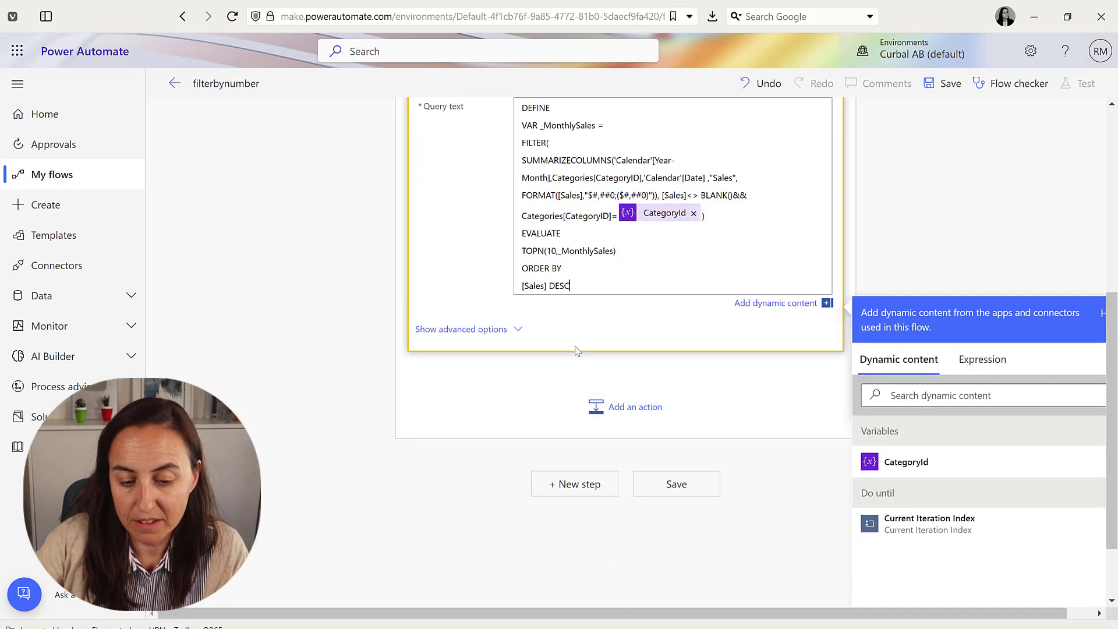
# Add a Create CSV table action in the loop with From set to First table rows.
pyautogui.click(636, 409)
pyautogui.write('c')
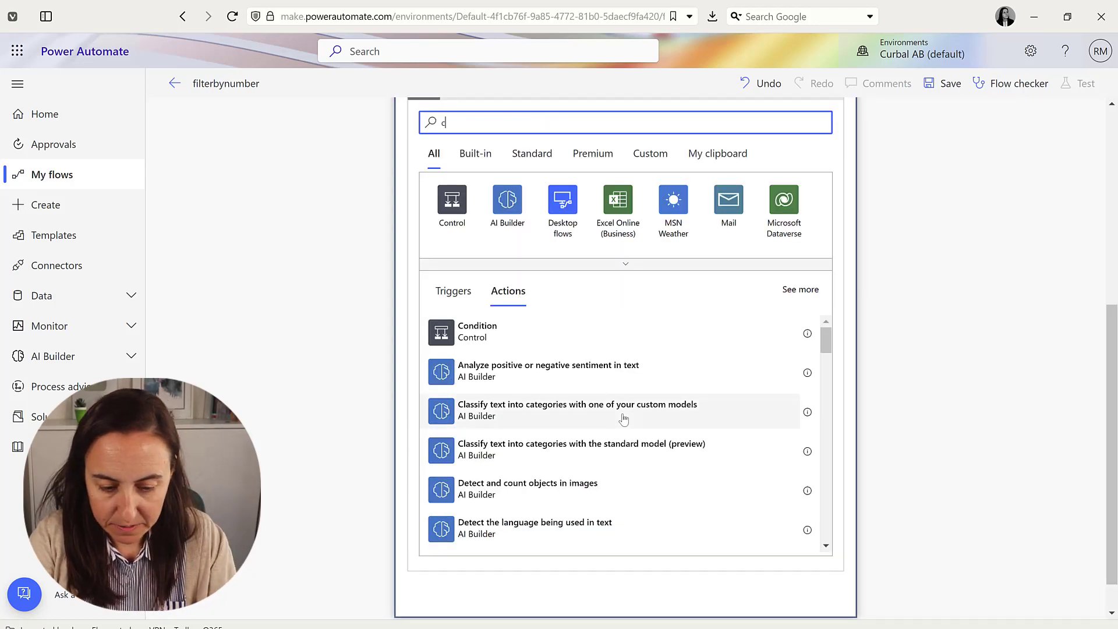
pyautogui.write('reate csv')
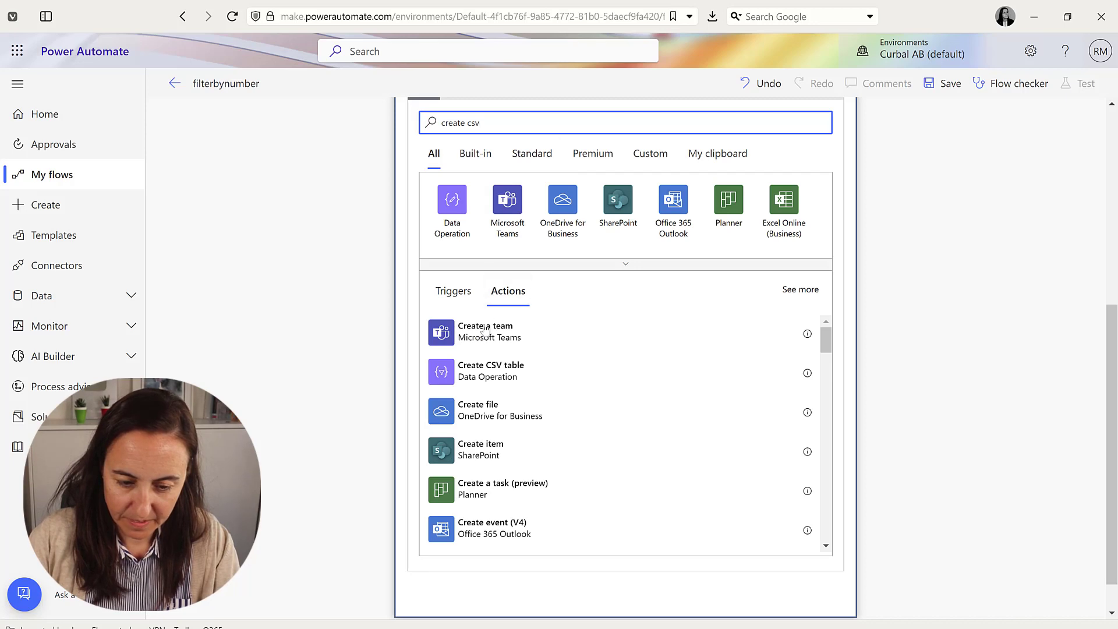
pyautogui.click(514, 368)
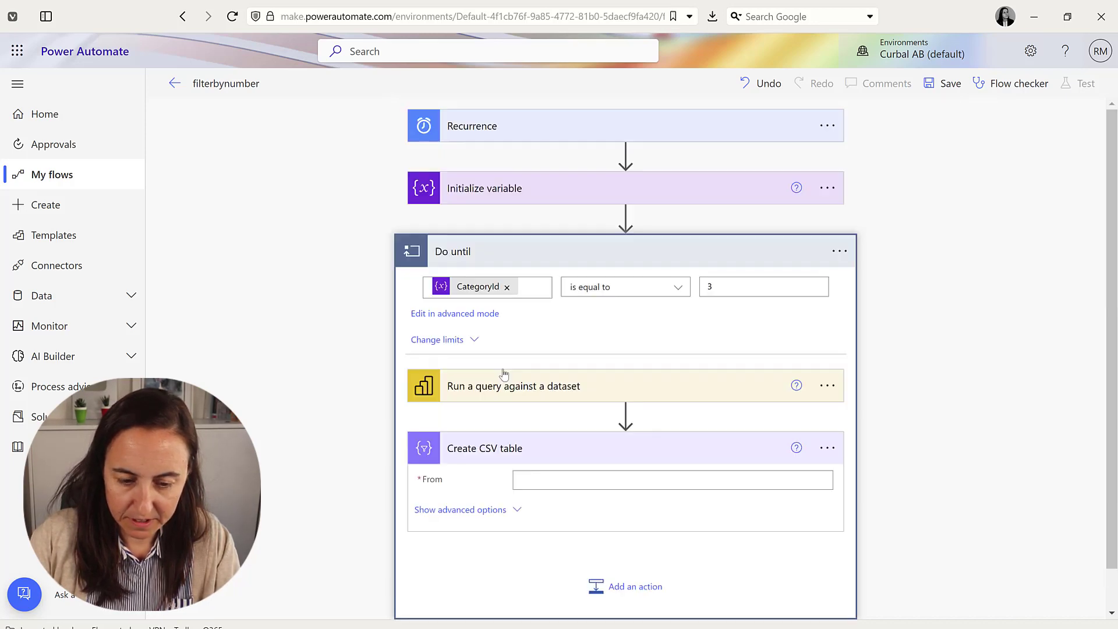
pyautogui.click(576, 482)
pyautogui.click(931, 498)
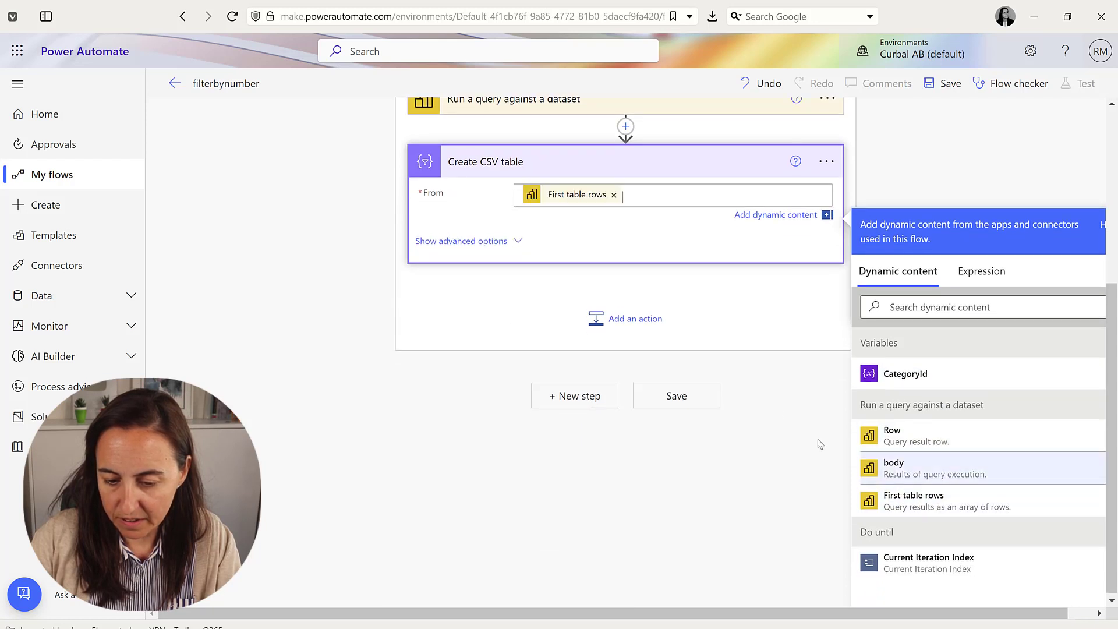
pyautogui.scroll(3, 599, 207)
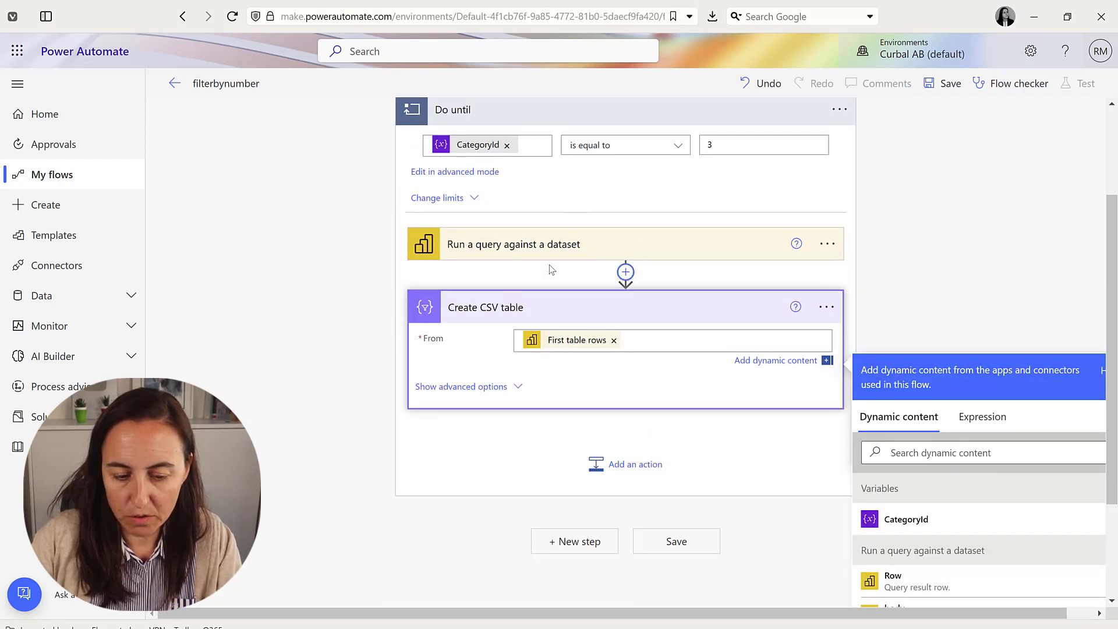
pyautogui.click(559, 458)
# Add SharePoint's Create file action after the Create CSV table step.
pyautogui.click(507, 416)
pyautogui.write('sh')
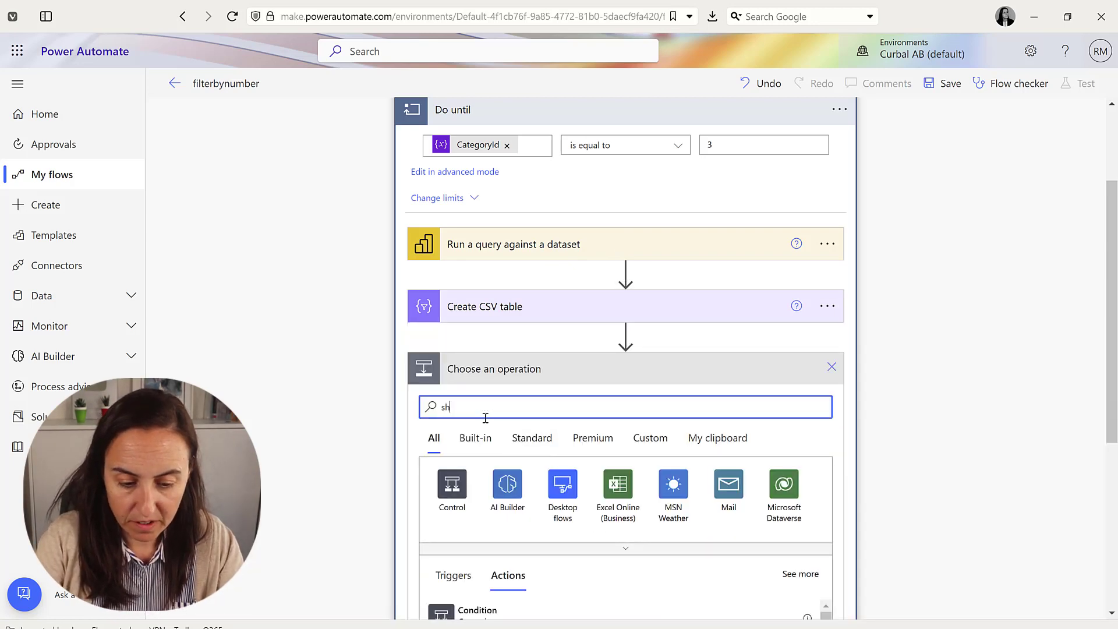
pyautogui.press('BackSpace')
pyautogui.press('BackSpace')
pyautogui.write('create a file')
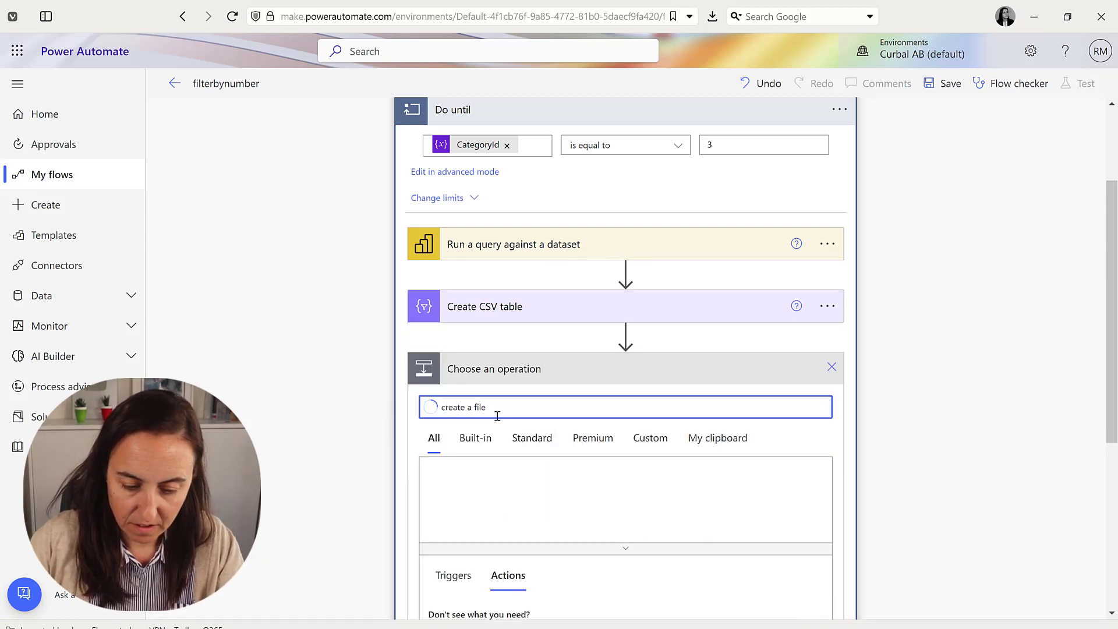
pyautogui.scroll(-3, 489, 437)
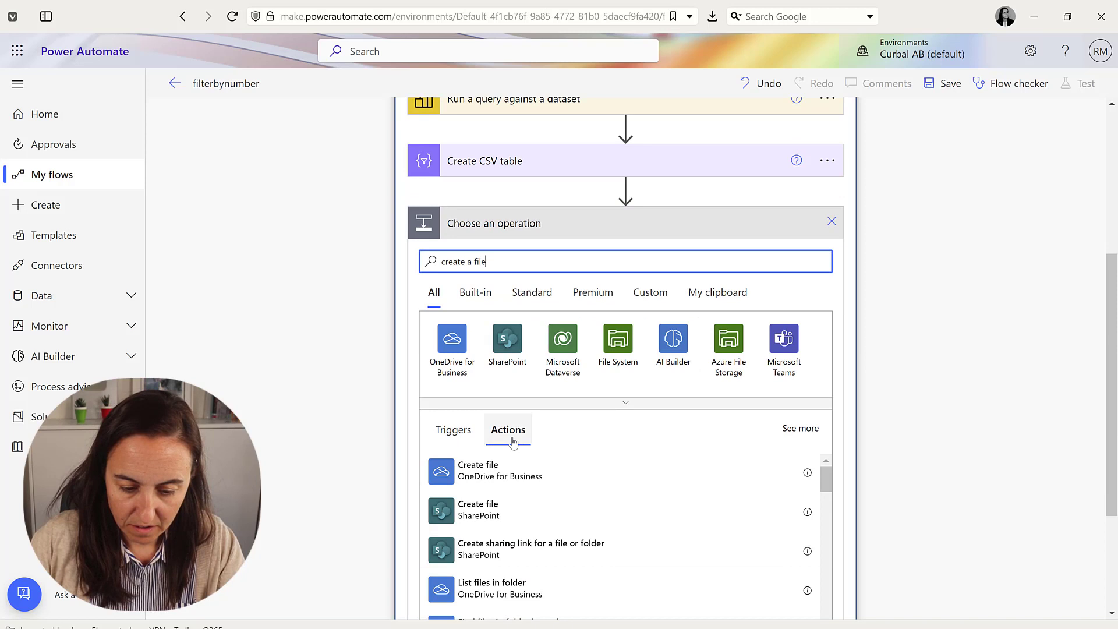
pyautogui.click(490, 505)
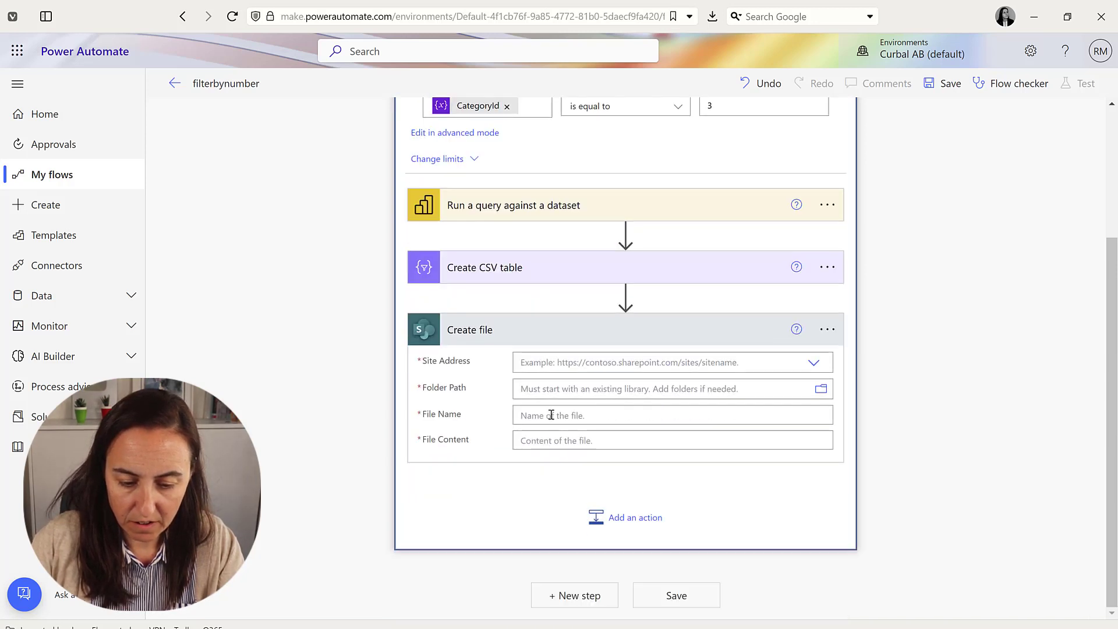
# Set the Create file site address to the Youtube SharePoint site instead of Curbal.
pyautogui.click(815, 364)
pyautogui.click(629, 384)
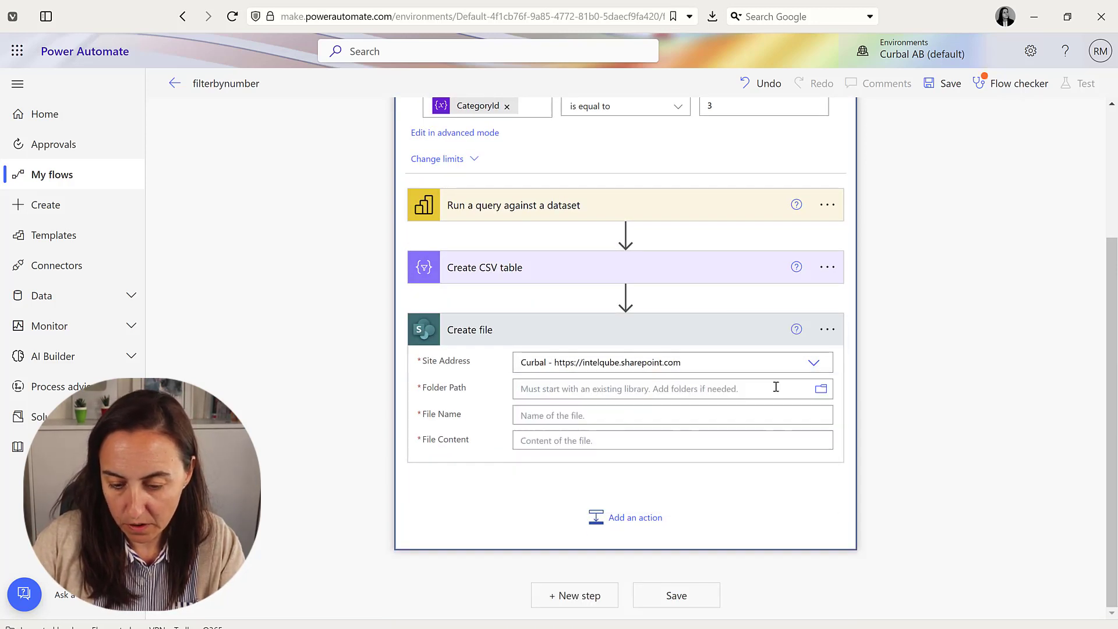
pyautogui.click(821, 391)
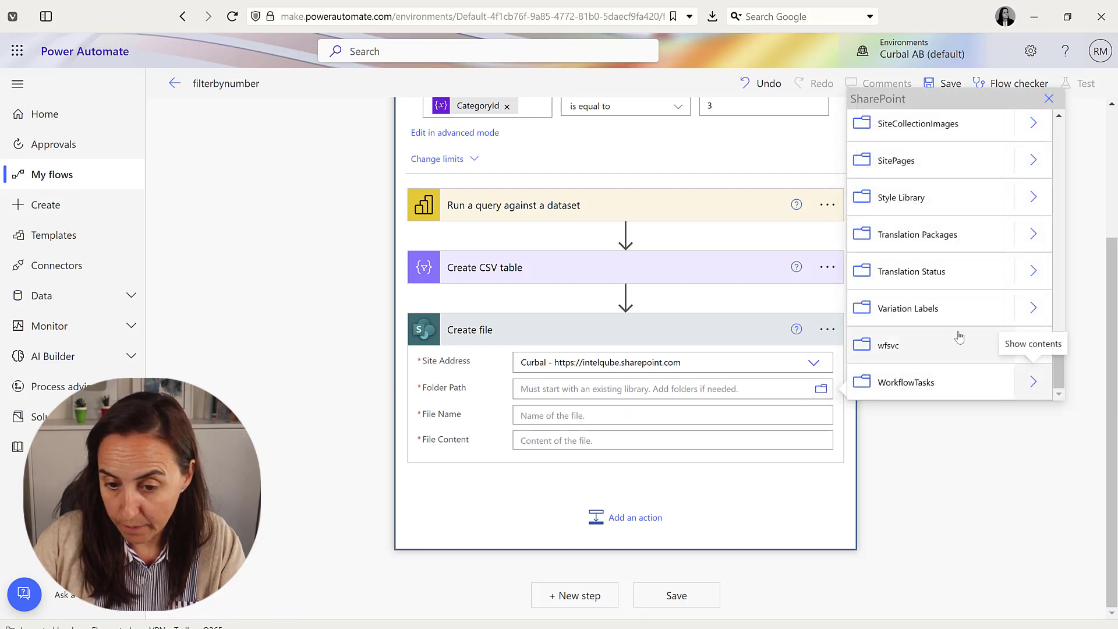
pyautogui.click(787, 388)
pyautogui.click(774, 363)
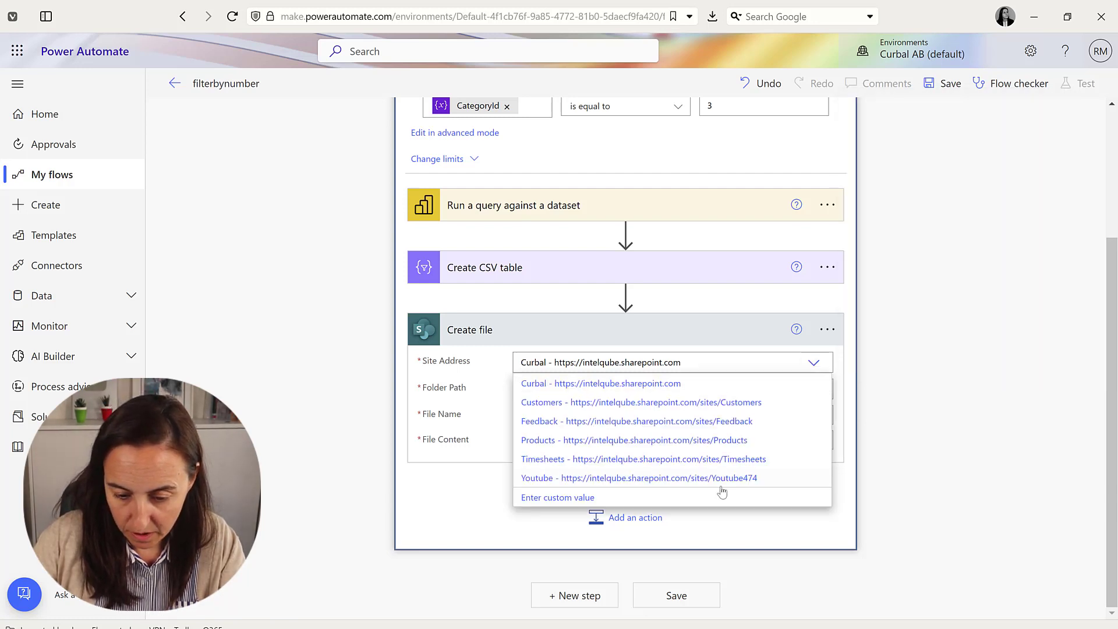
pyautogui.click(743, 475)
pyautogui.click(821, 389)
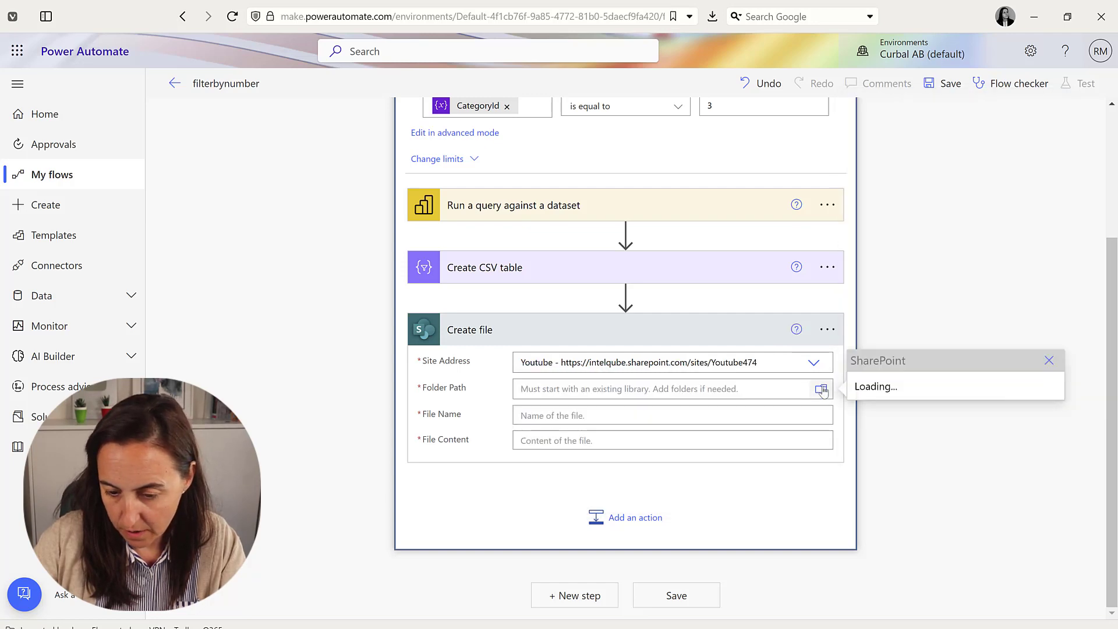
pyautogui.scroll(-3, 955, 349)
# Set the Create file folder path to /Vaccine Tracker/Downloads.
pyautogui.click(965, 388)
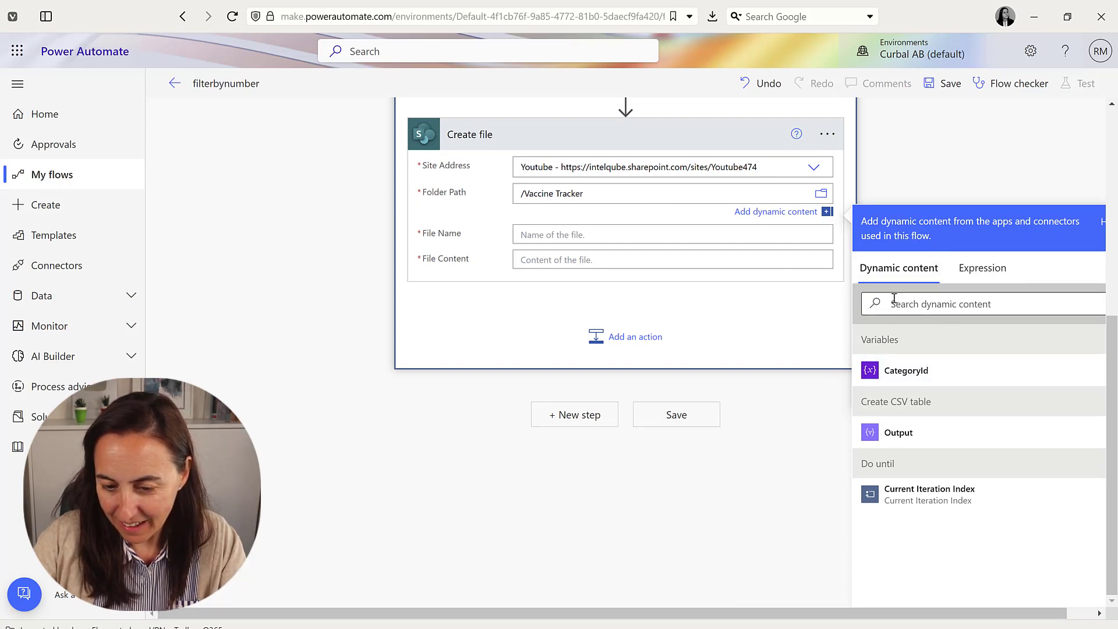
pyautogui.click(820, 194)
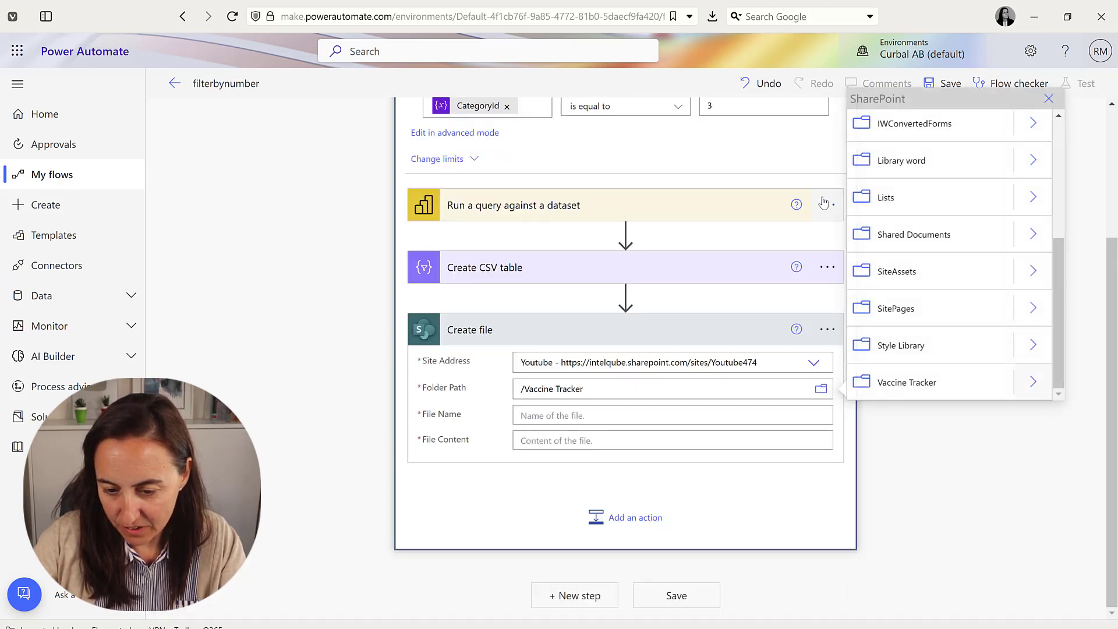
pyautogui.click(1036, 384)
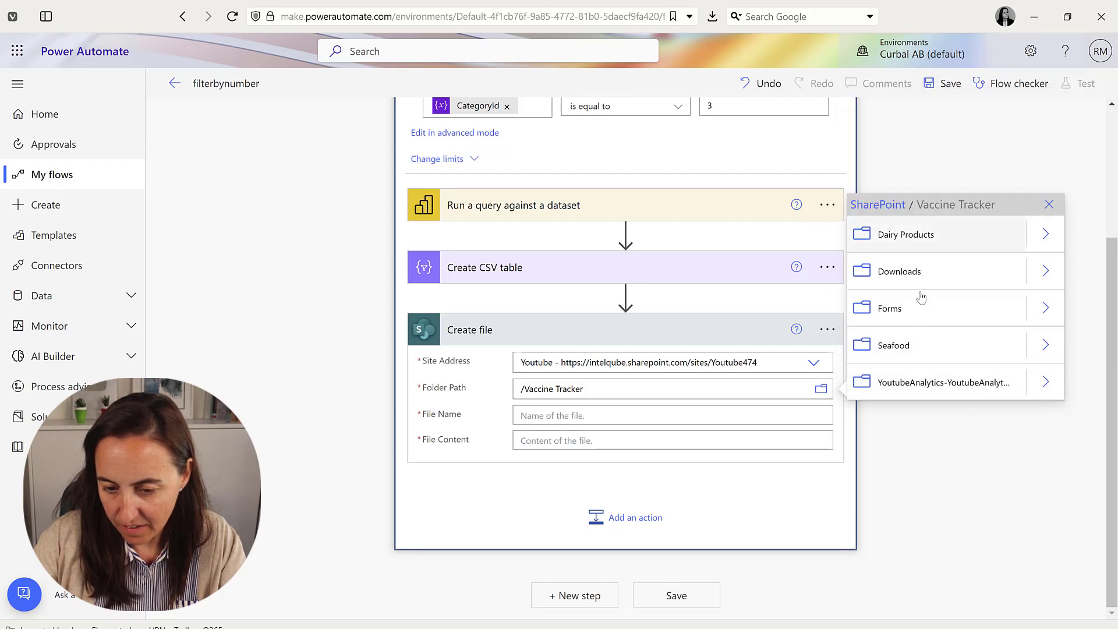
pyautogui.click(917, 273)
pyautogui.click(606, 423)
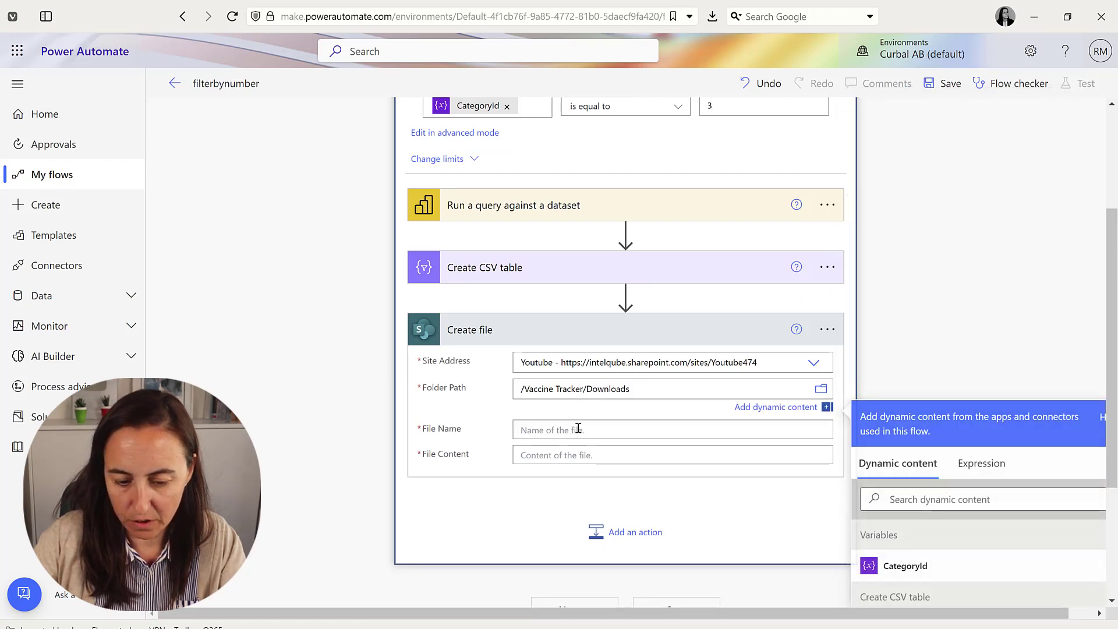
pyautogui.click(523, 430)
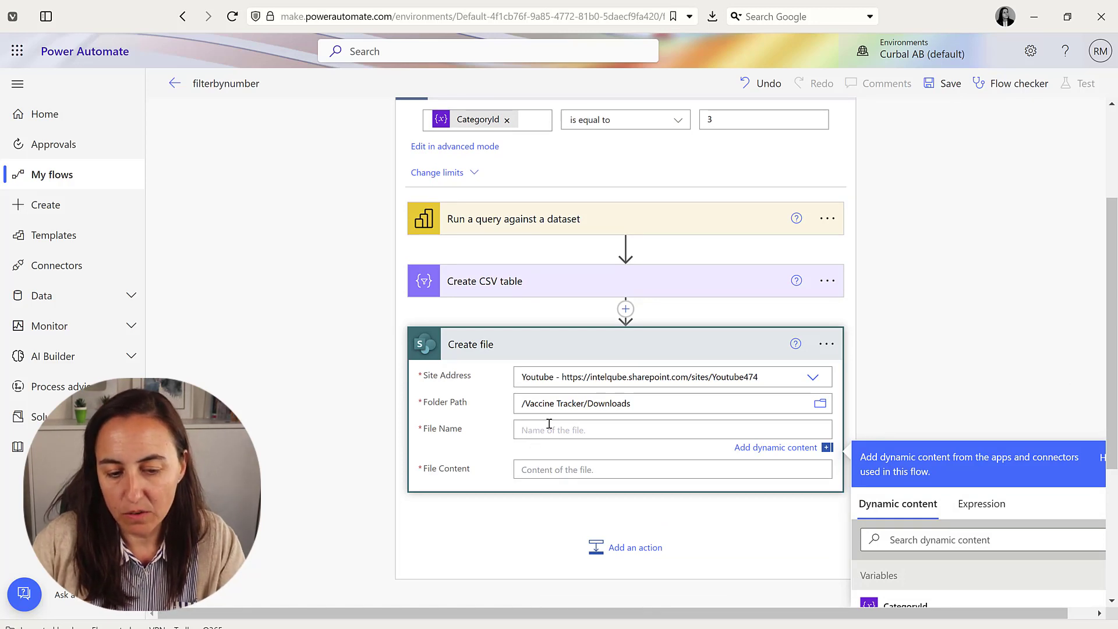
pyautogui.scroll(-2, 933, 499)
# Build the Create file name from CategoryId, an underscore, a utcNow() timestamp and .csv.
pyautogui.click(917, 537)
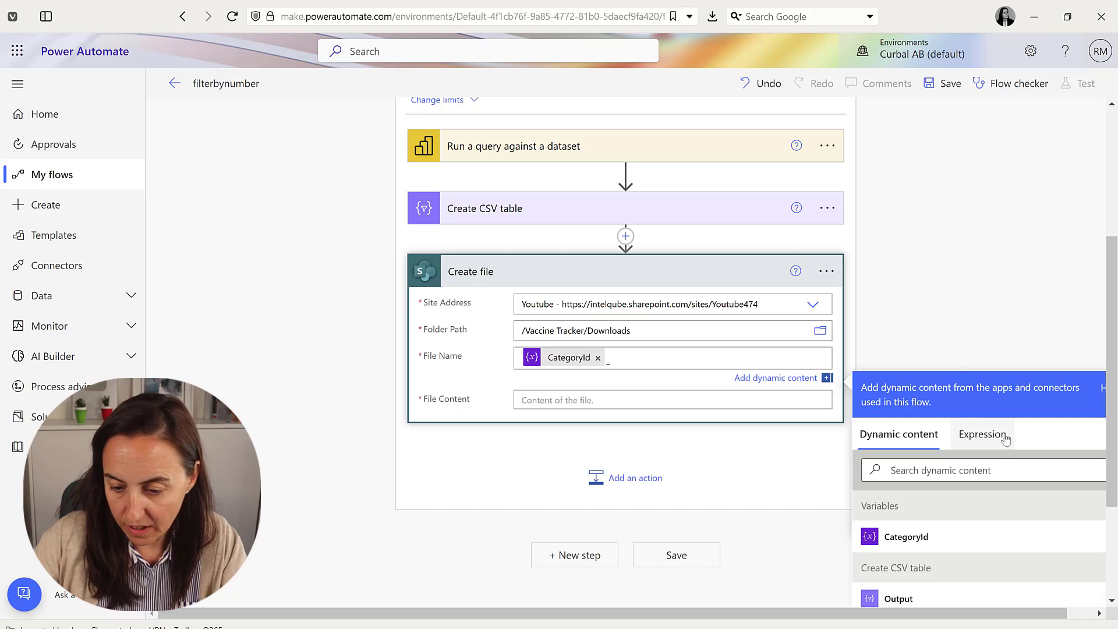
pyautogui.click(981, 434)
pyautogui.write('ut')
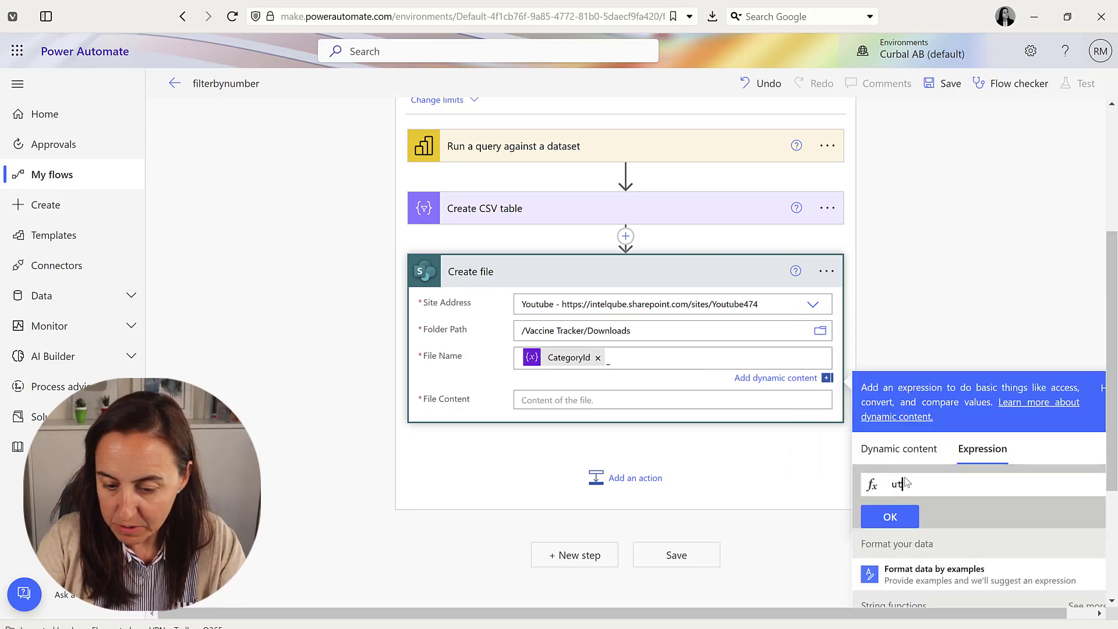
pyautogui.write('c')
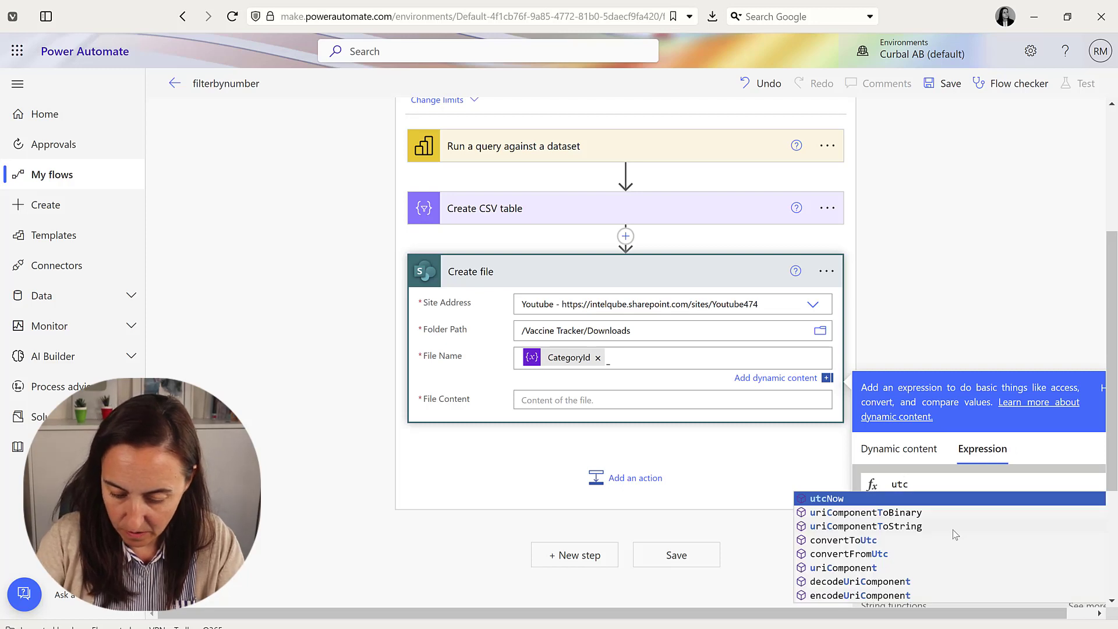
pyautogui.write('cno')
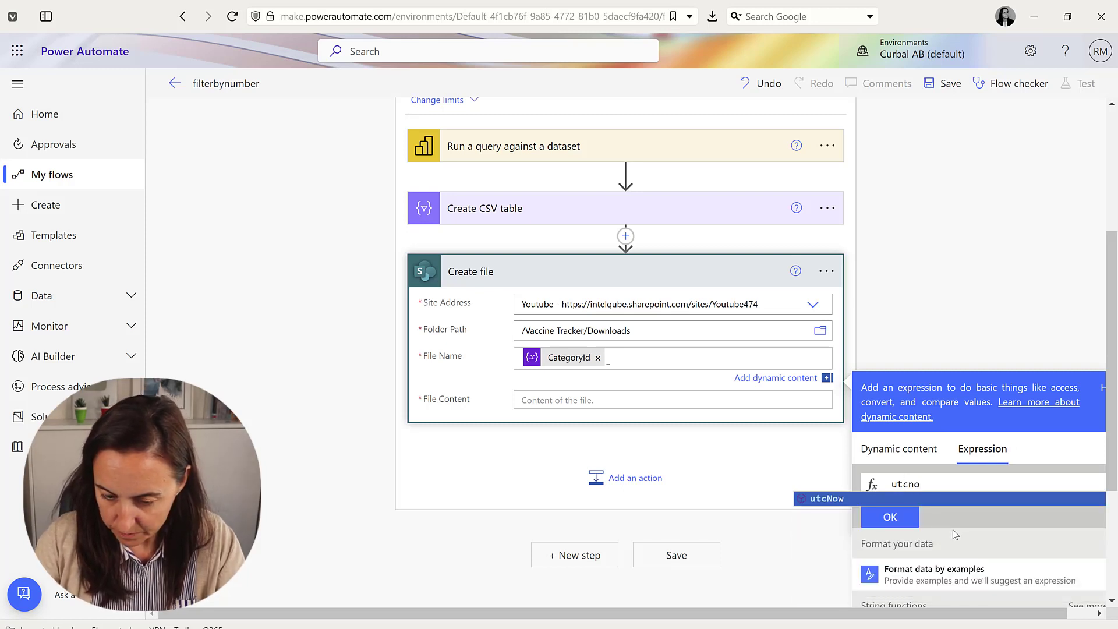
pyautogui.press('Return')
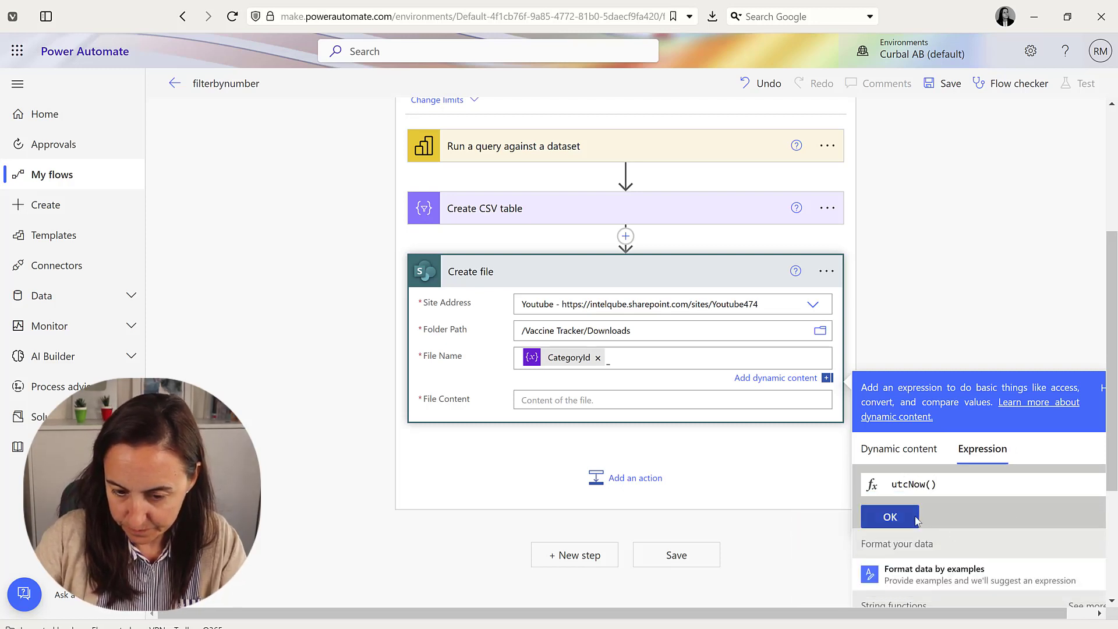
pyautogui.click(889, 516)
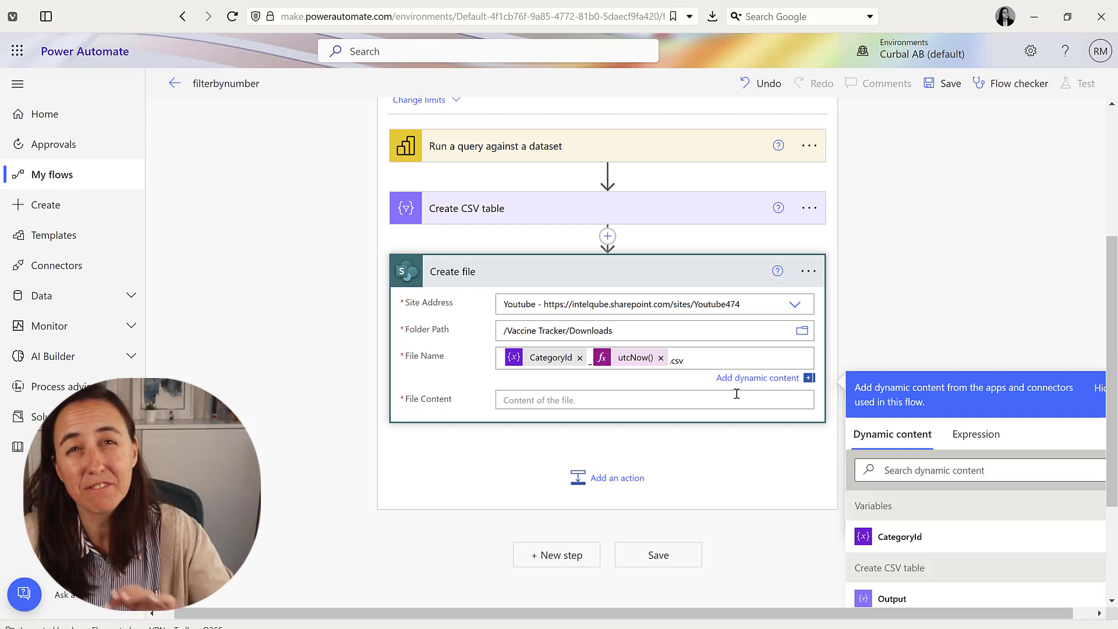
pyautogui.click(536, 400)
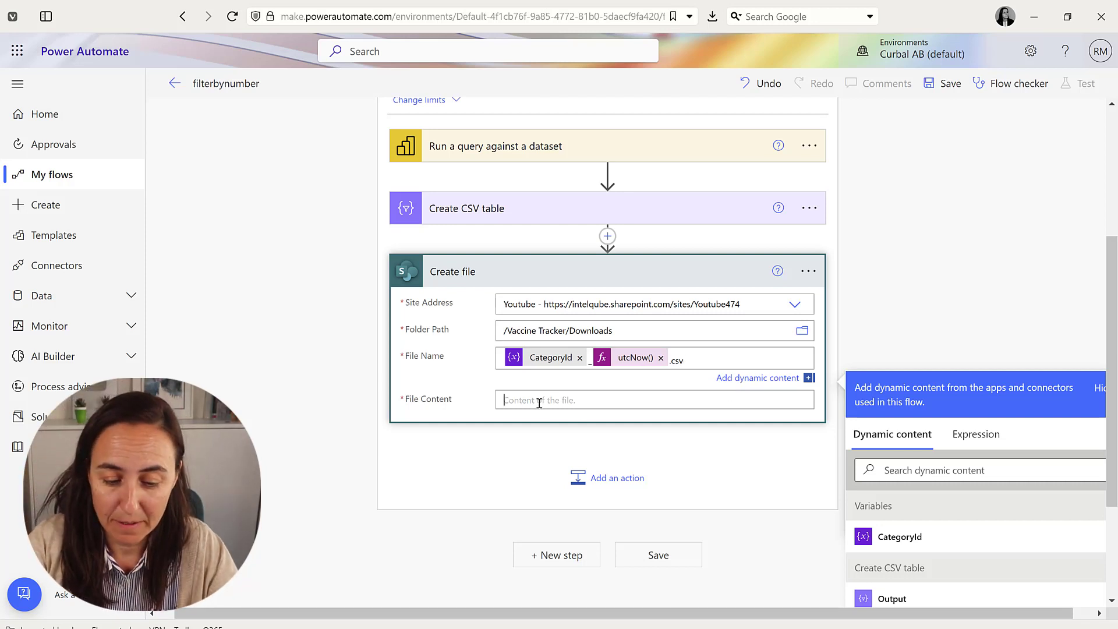
pyautogui.scroll(-3, 759, 434)
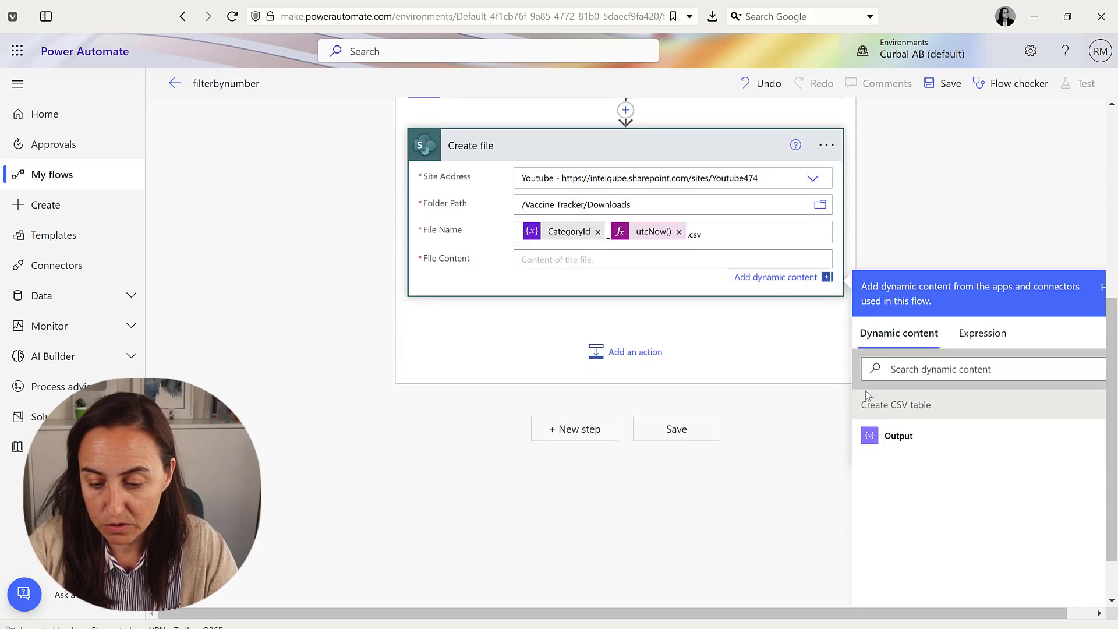
pyautogui.scroll(1, 682, 335)
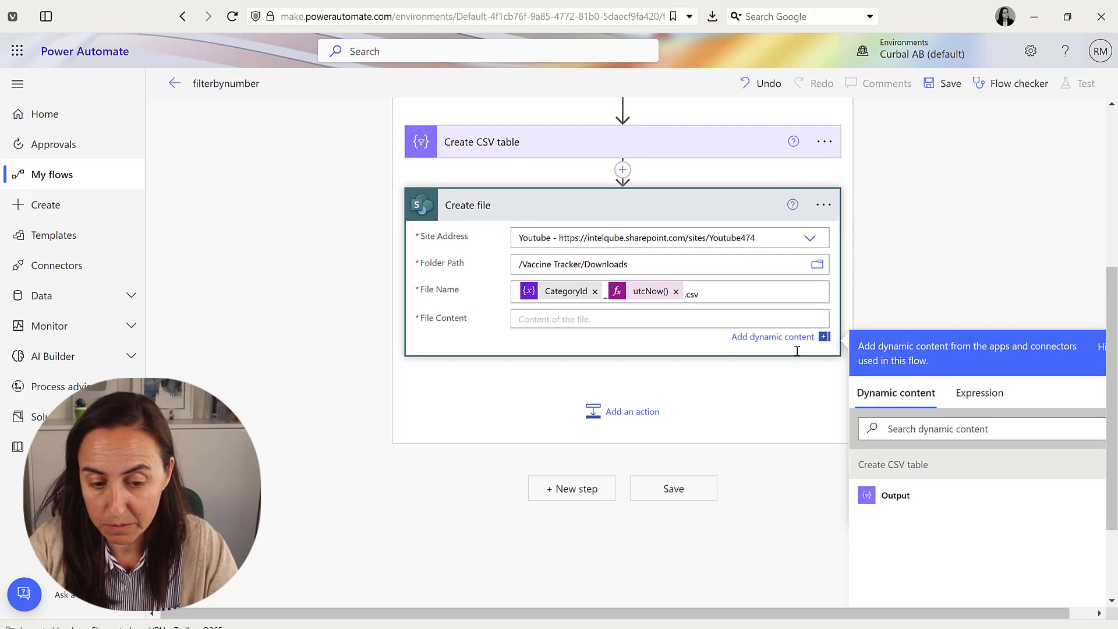
pyautogui.click(897, 496)
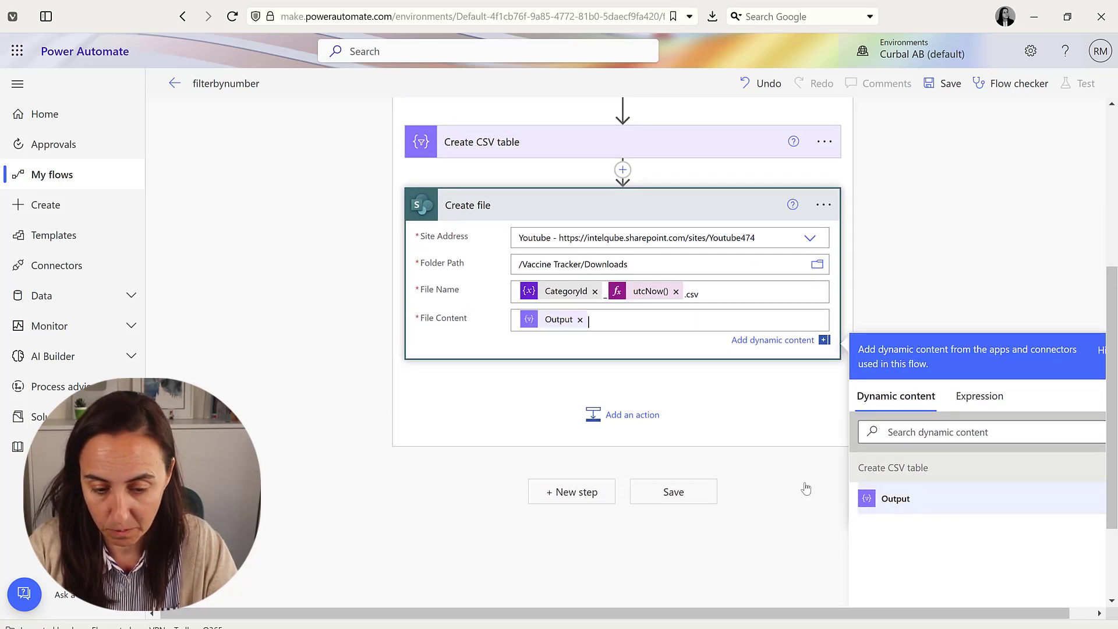
pyautogui.scroll(5, 699, 424)
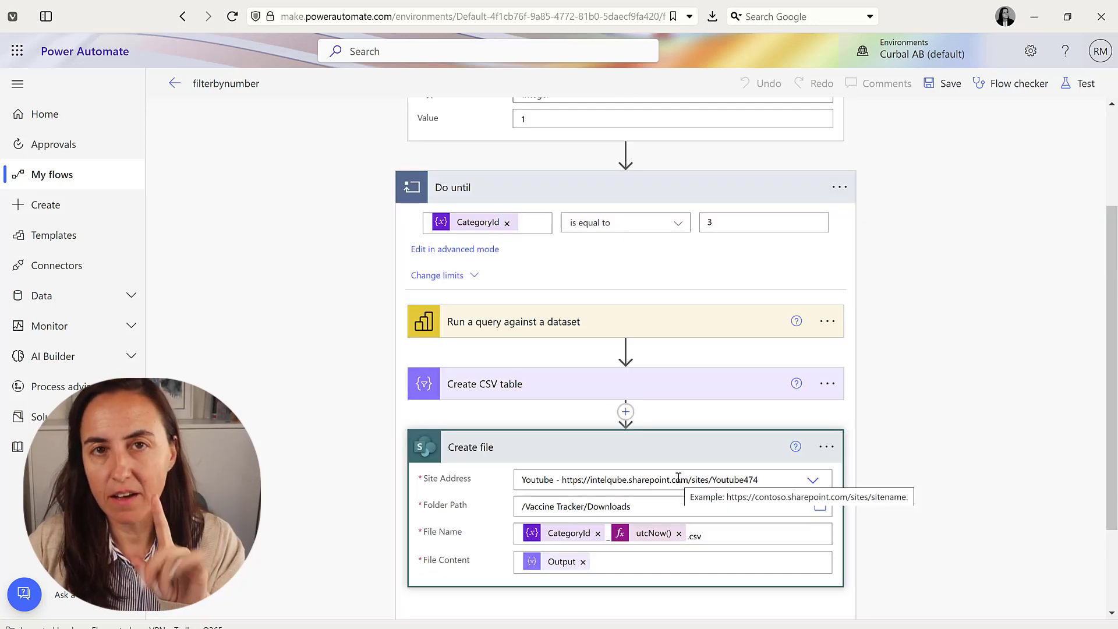
pyautogui.scroll(-2, 675, 475)
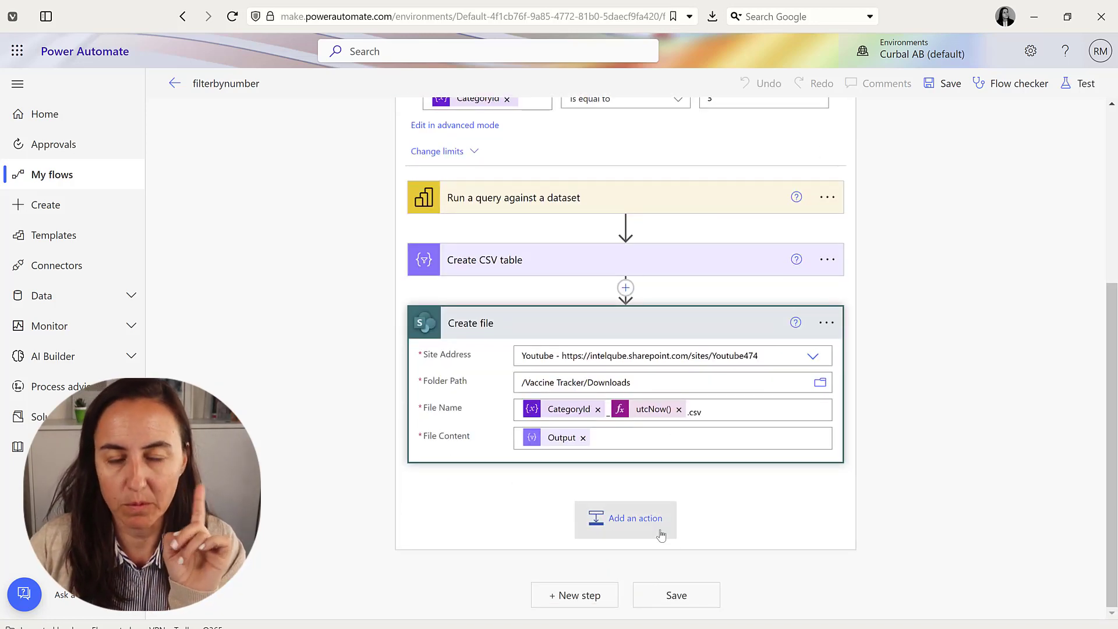
pyautogui.scroll(4, 665, 469)
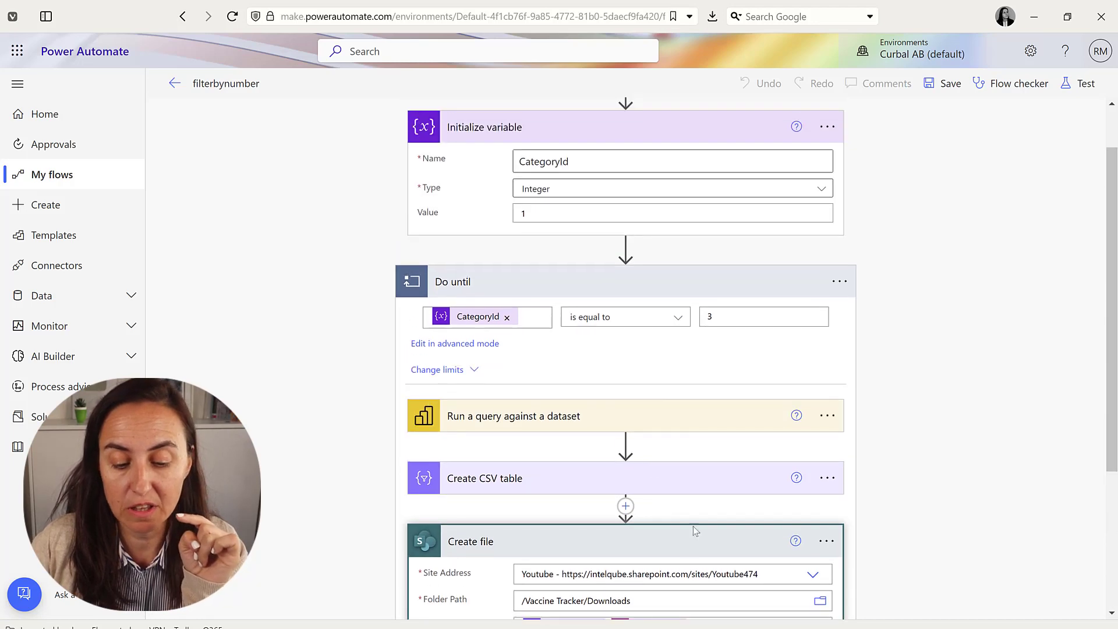
pyautogui.scroll(-1, 654, 285)
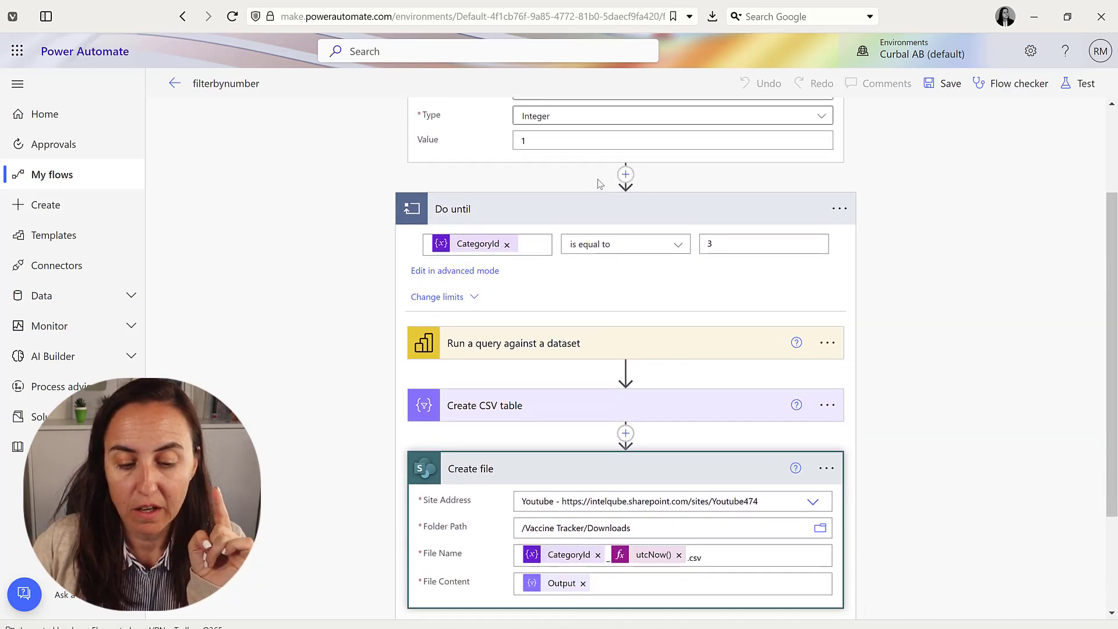
pyautogui.scroll(1, 571, 168)
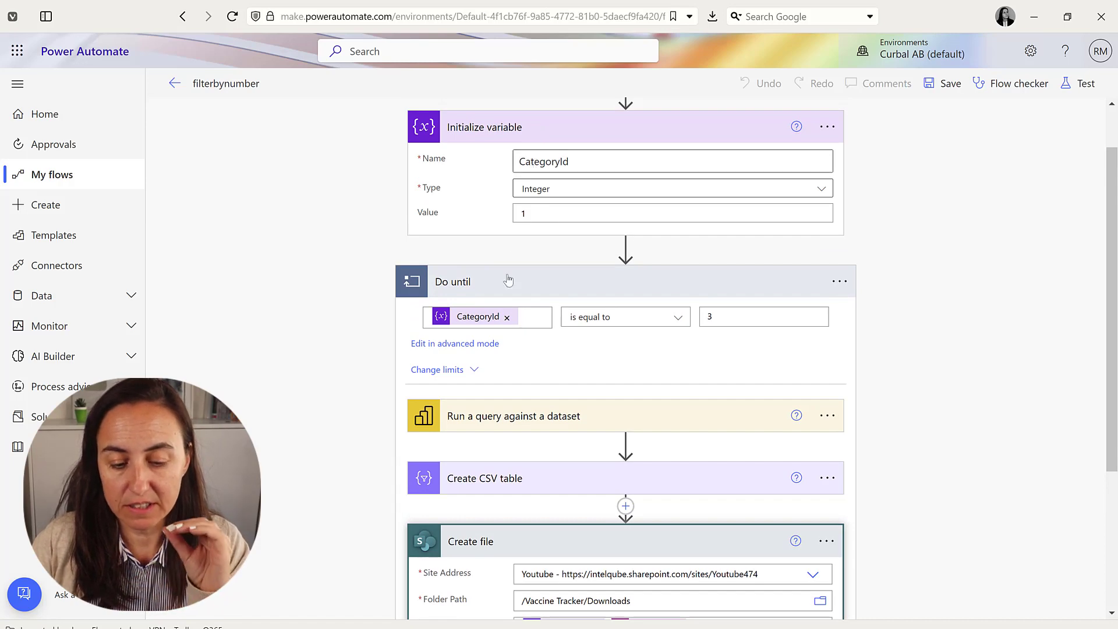
pyautogui.scroll(-1, 497, 248)
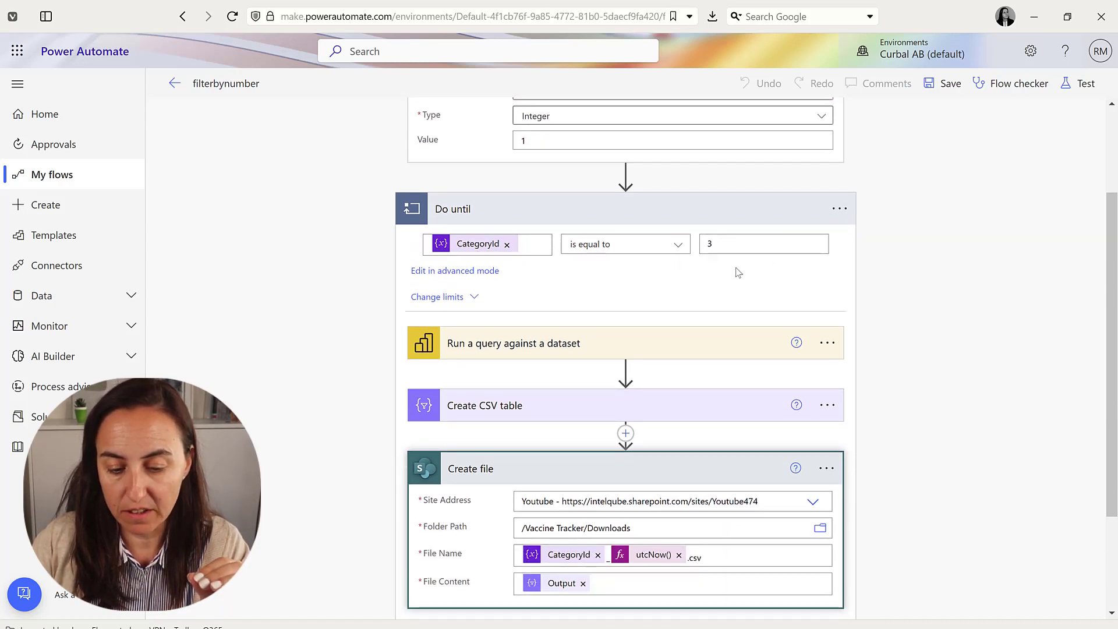
pyautogui.scroll(-2, 735, 461)
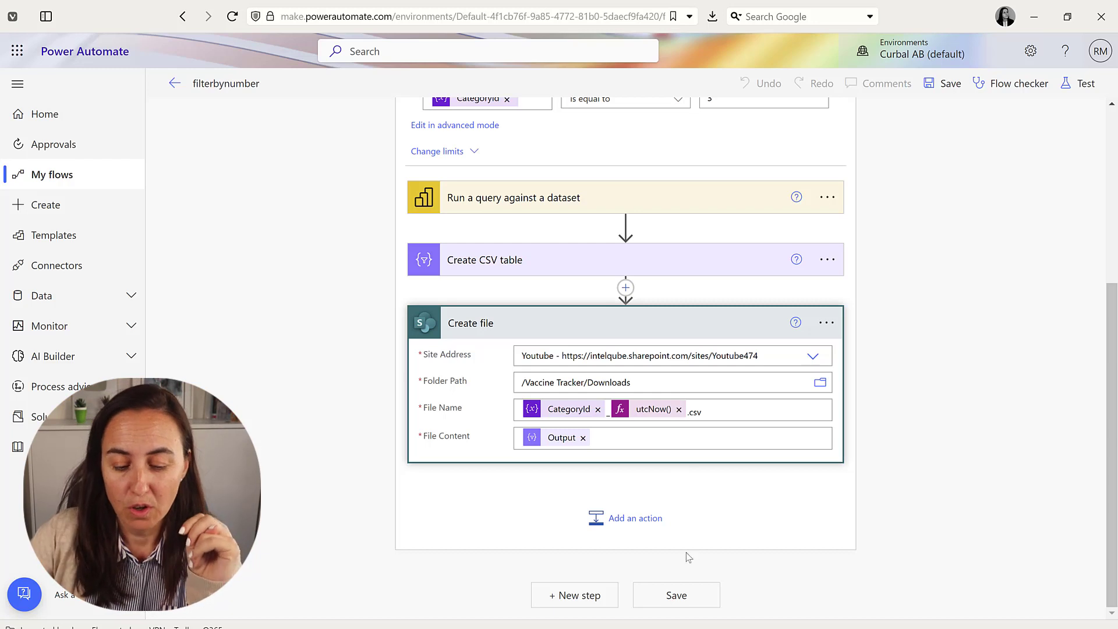
# Add an Increment variable step at the loop's end raising CategoryId by 1, then save the flow.
pyautogui.click(625, 531)
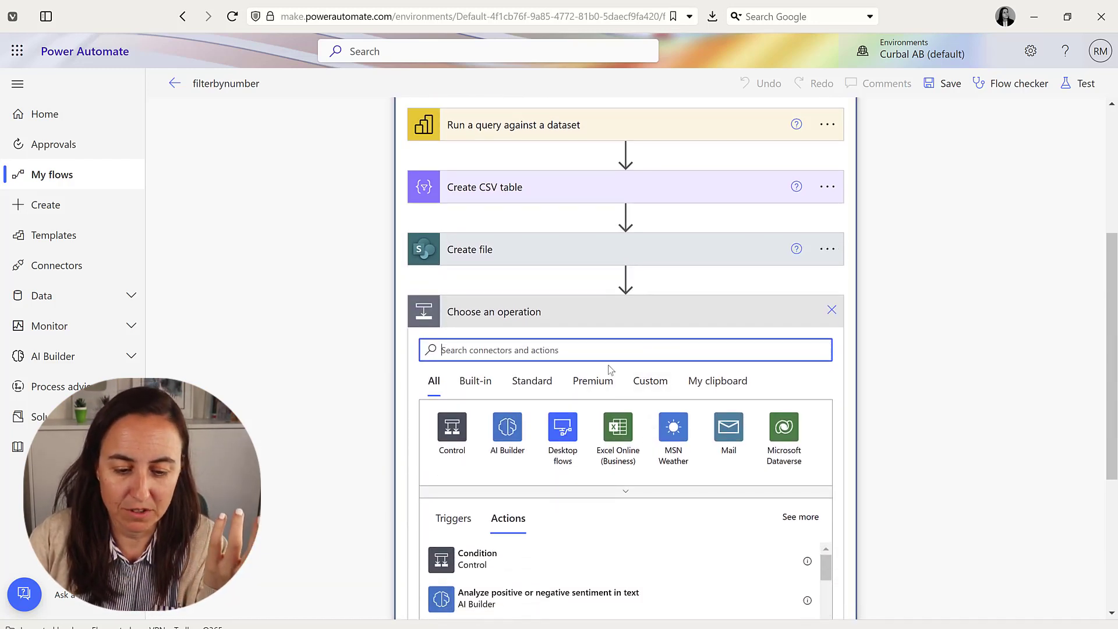
pyautogui.write('fncr')
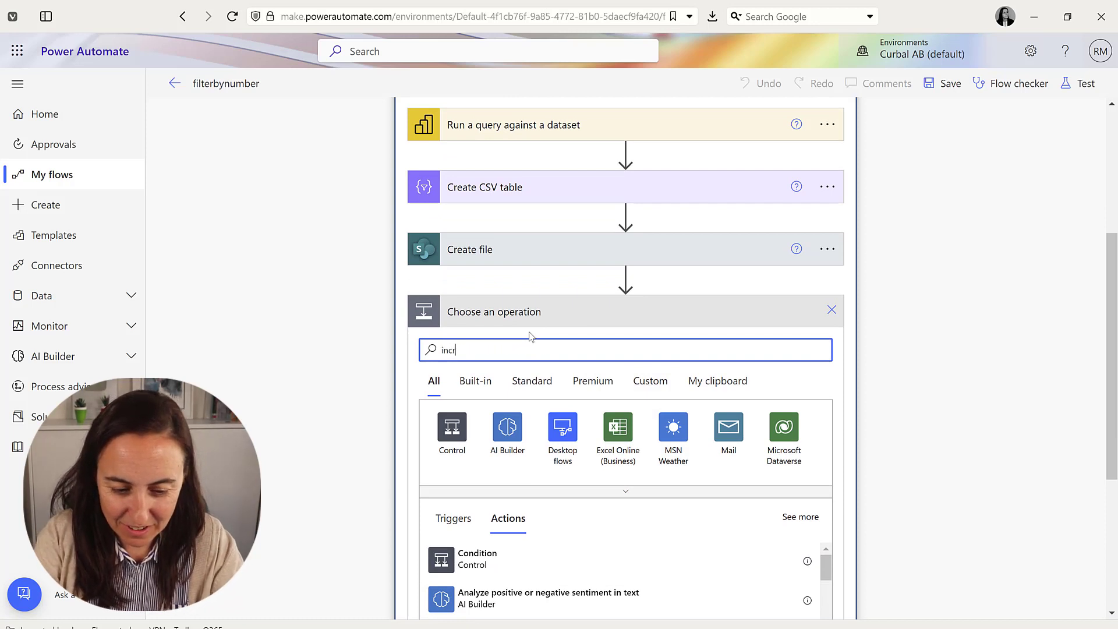
pyautogui.write('ement variab')
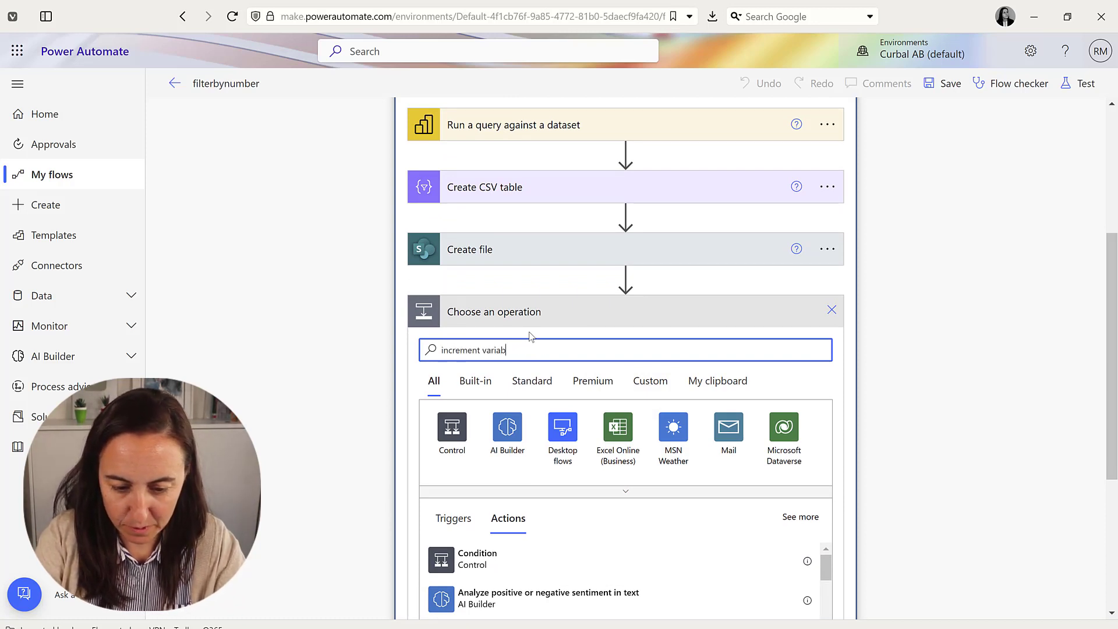
pyautogui.write('le')
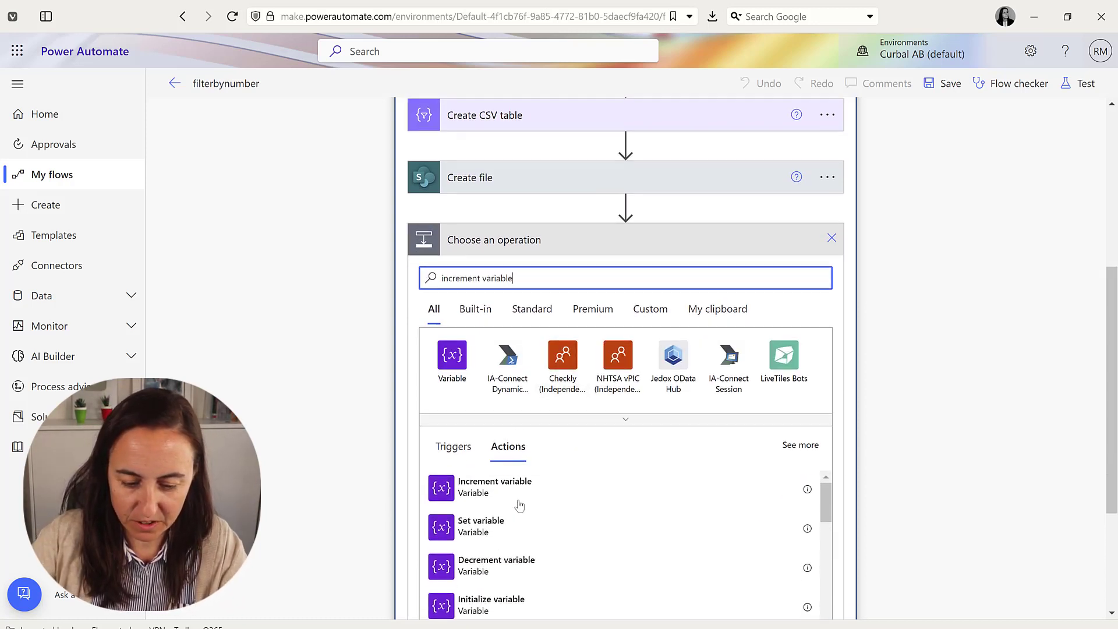
pyautogui.click(498, 487)
pyautogui.click(561, 419)
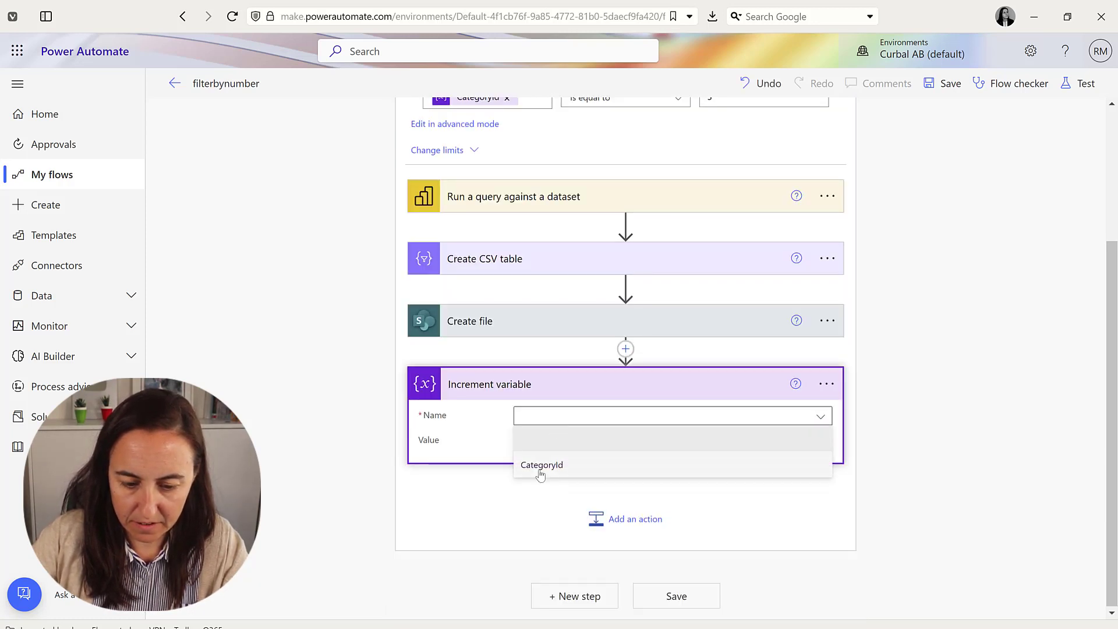
pyautogui.click(539, 465)
pyautogui.scroll(3, 539, 382)
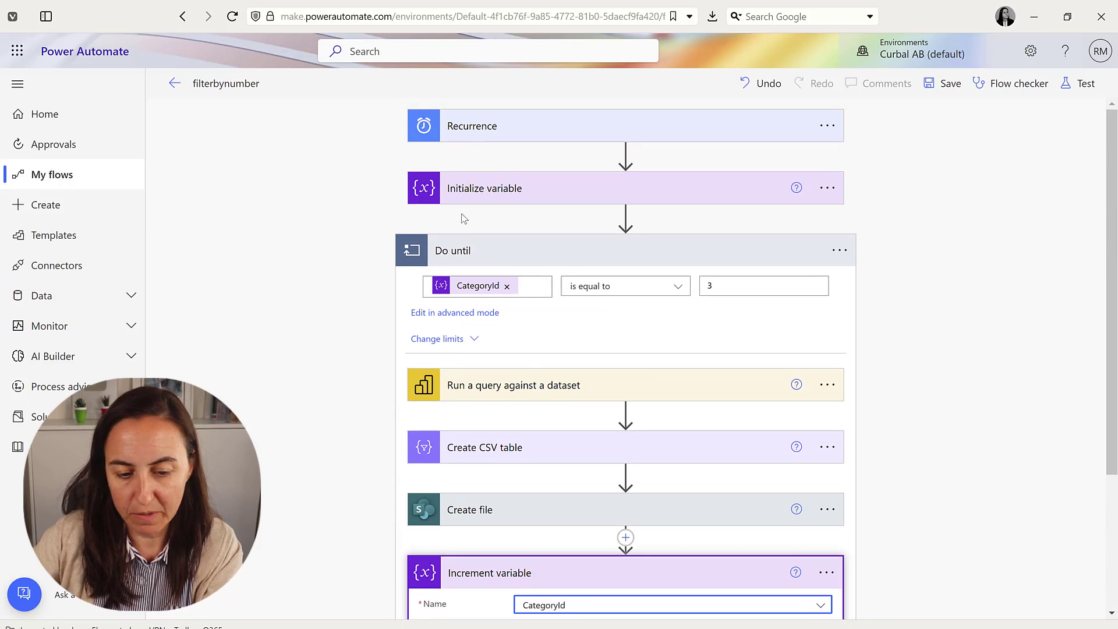
pyautogui.scroll(-3, 553, 215)
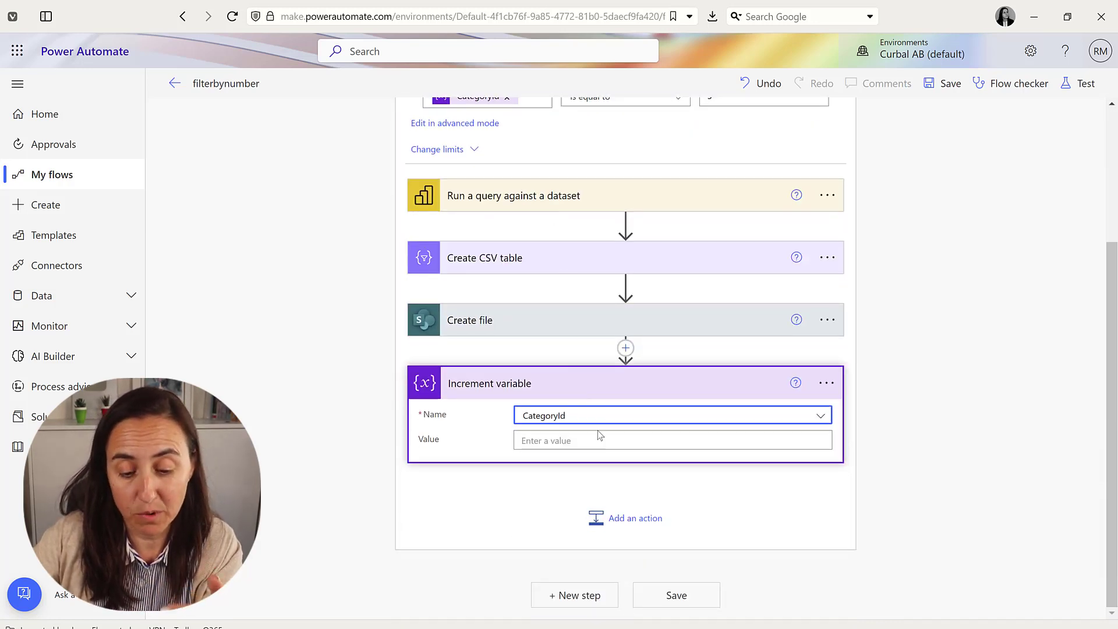
pyautogui.click(595, 440)
pyautogui.write('1')
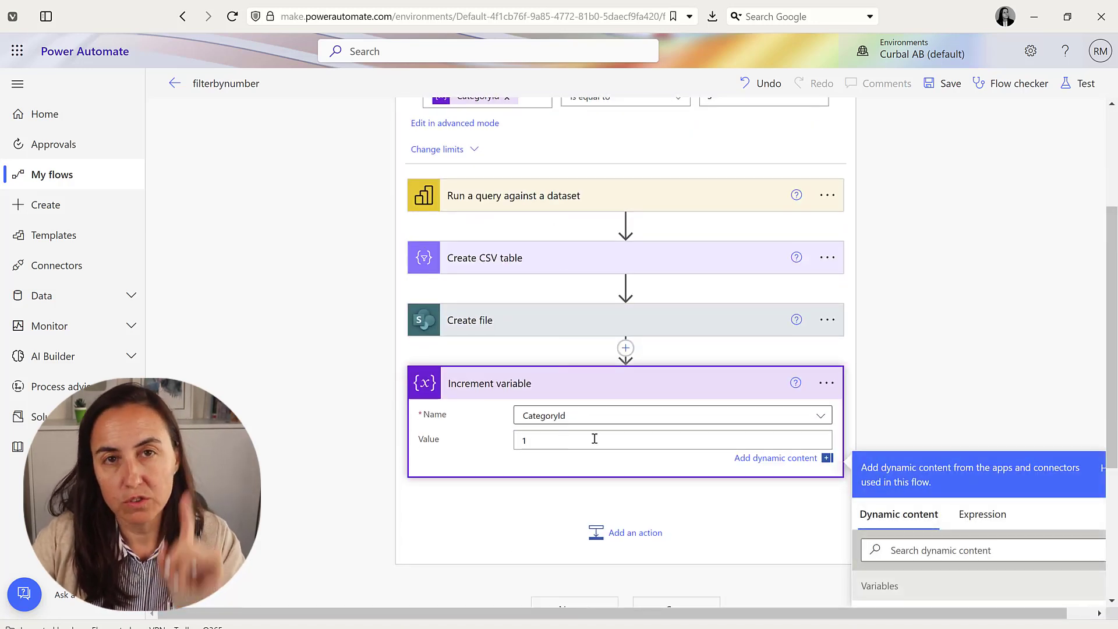
pyautogui.click(505, 524)
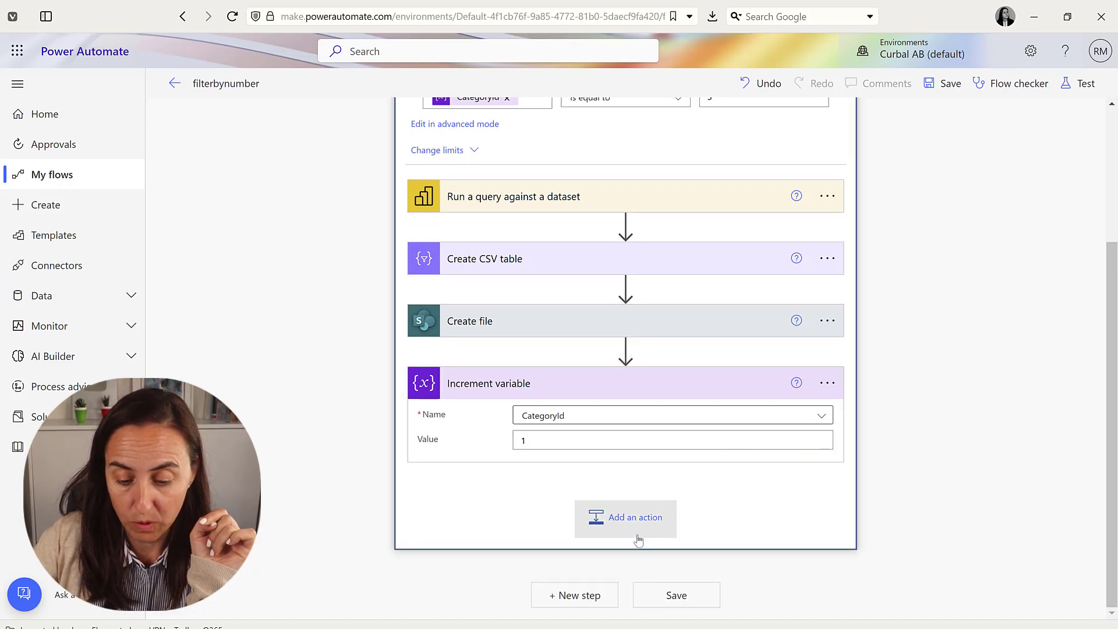
pyautogui.click(689, 595)
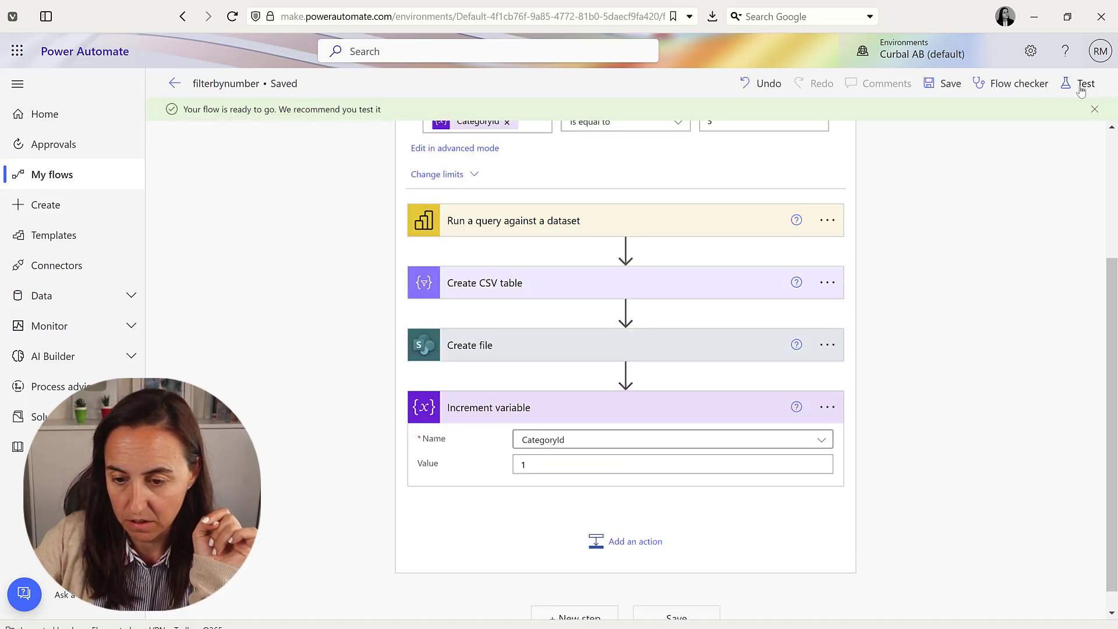
# Start a manual test run of the flow.
pyautogui.click(1083, 83)
pyautogui.click(922, 123)
pyautogui.click(923, 594)
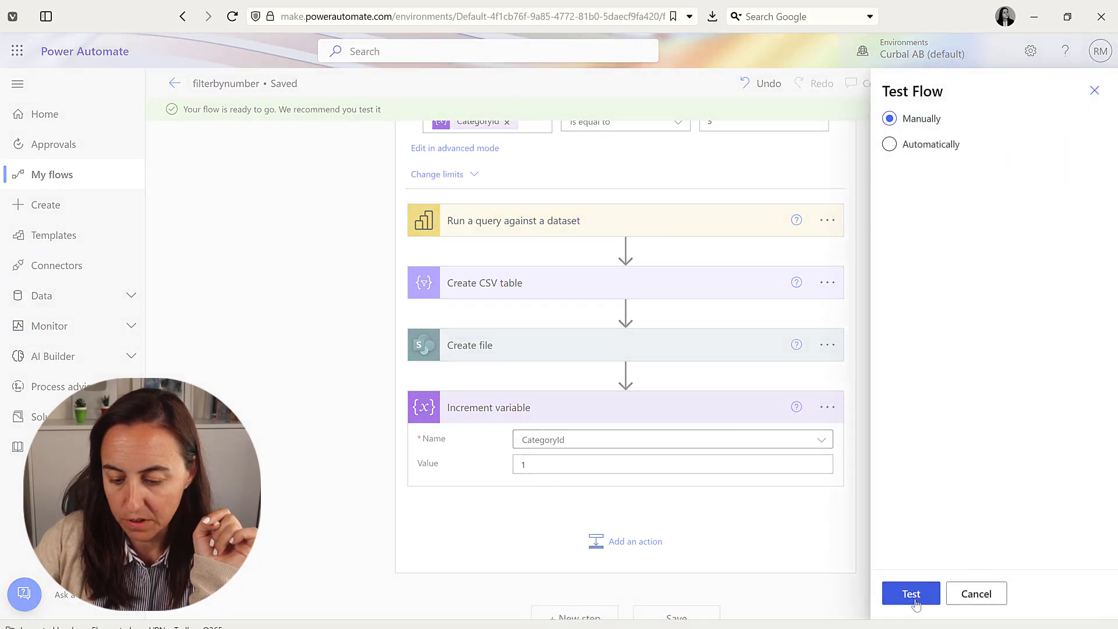
pyautogui.click(920, 594)
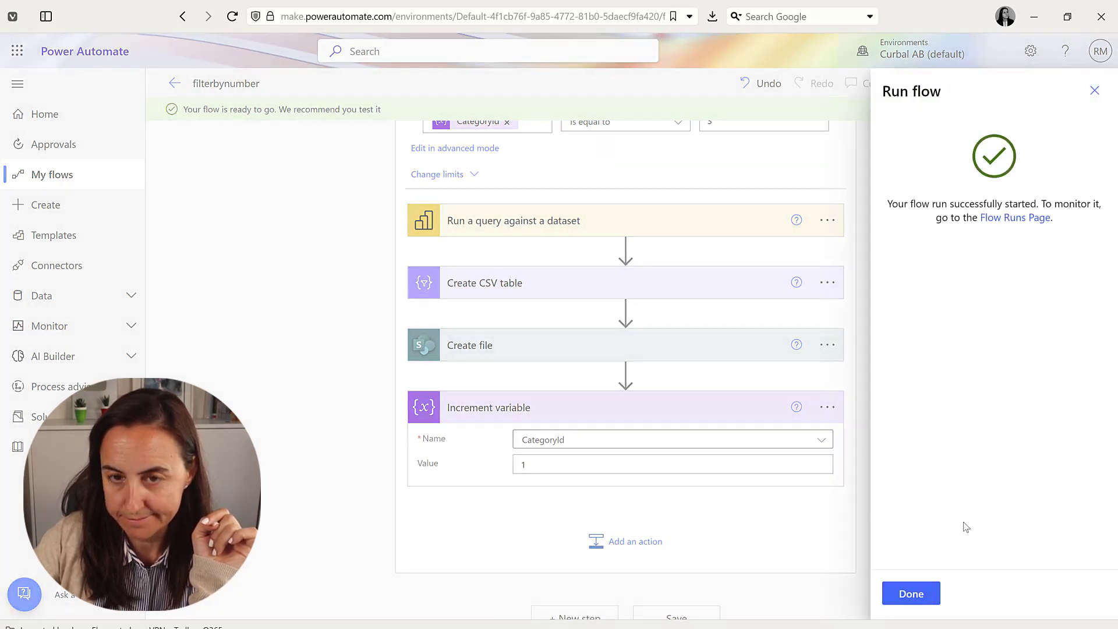
pyautogui.click(910, 594)
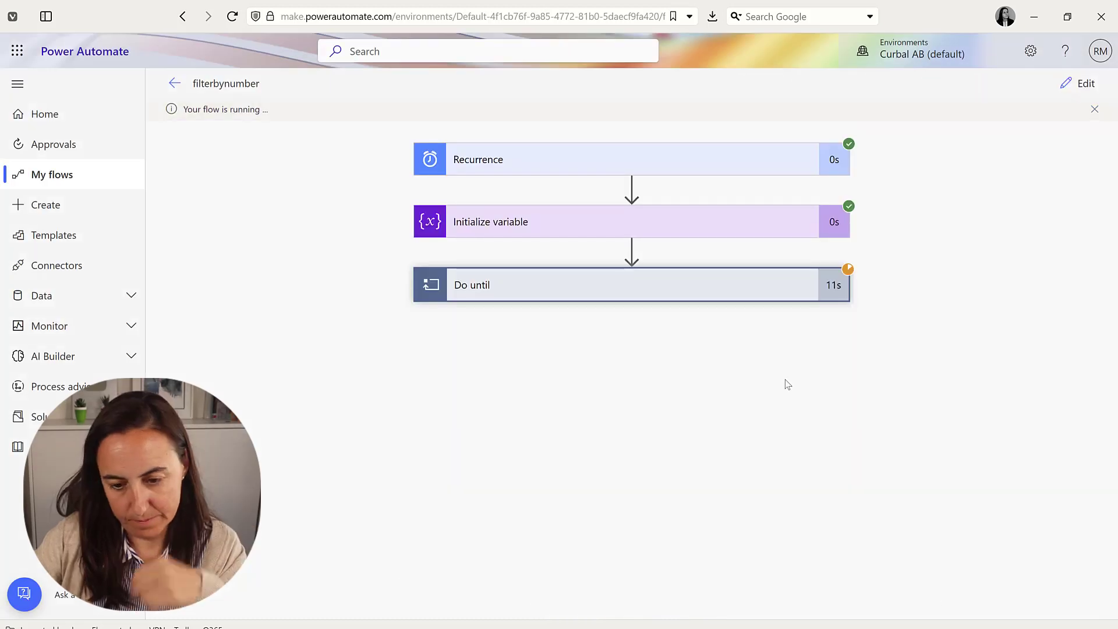
# Glance at the SharePoint Downloads library, then return to the flow run to watch progress.
pyautogui.moveTo(281, 626)
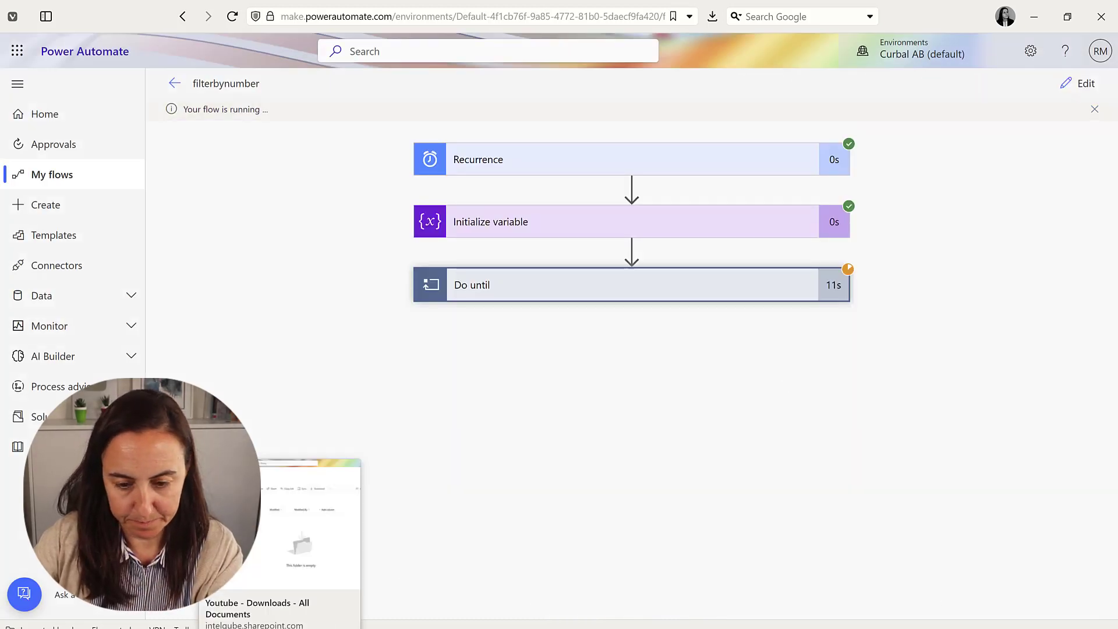
pyautogui.click(281, 541)
pyautogui.click(134, 619)
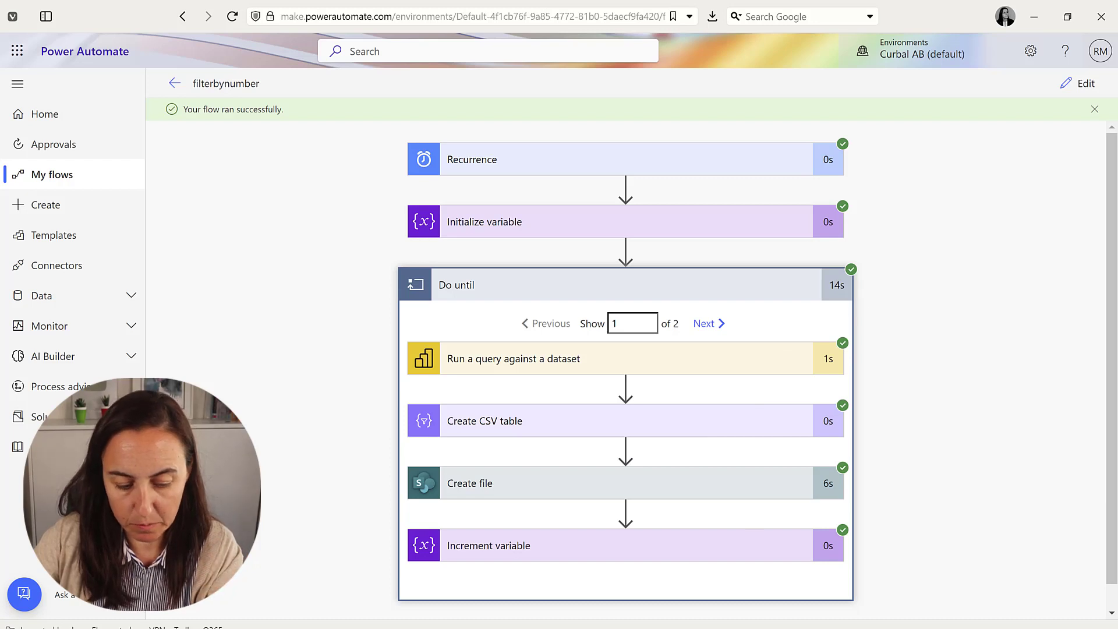
# Reload the SharePoint Downloads library to confirm the two new category CSV files.
pyautogui.moveTo(297, 626)
pyautogui.click(304, 532)
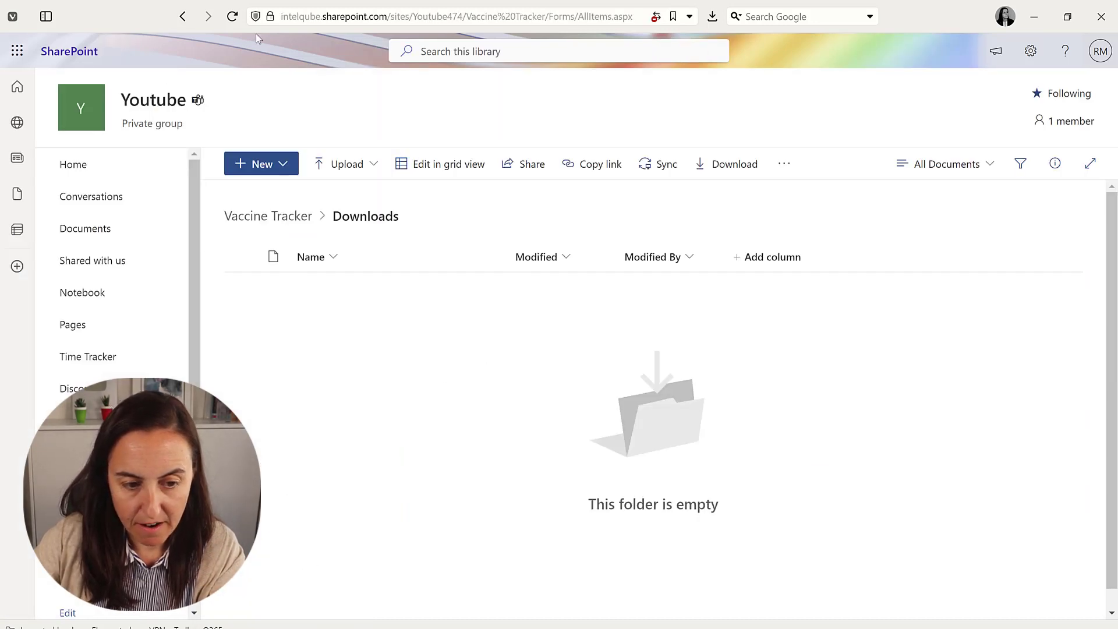
pyautogui.click(232, 16)
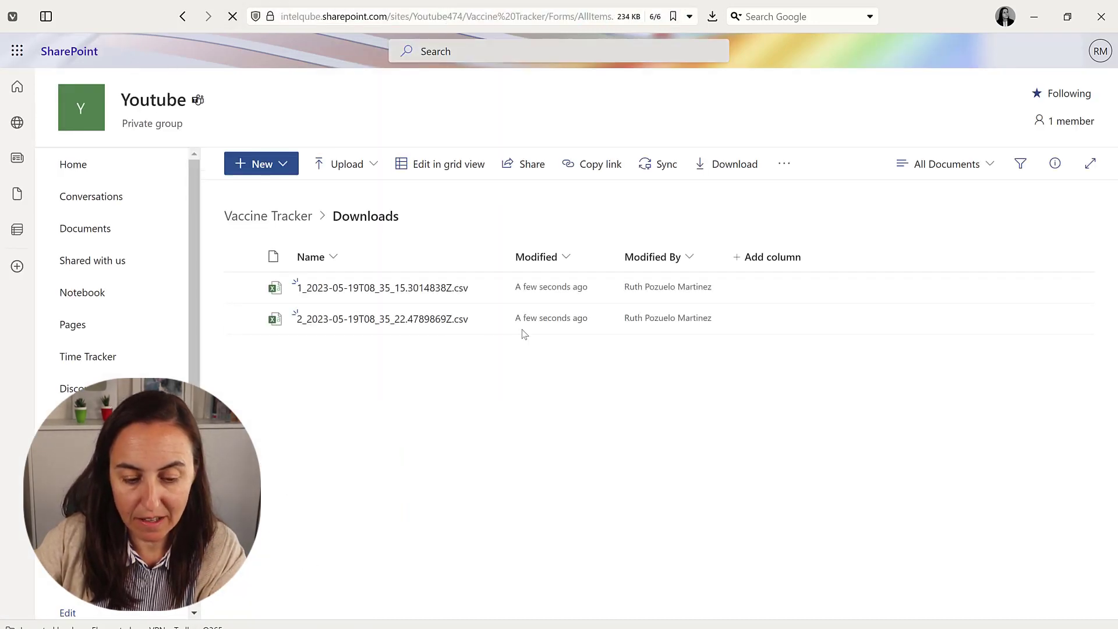
pyautogui.moveTo(382, 298)
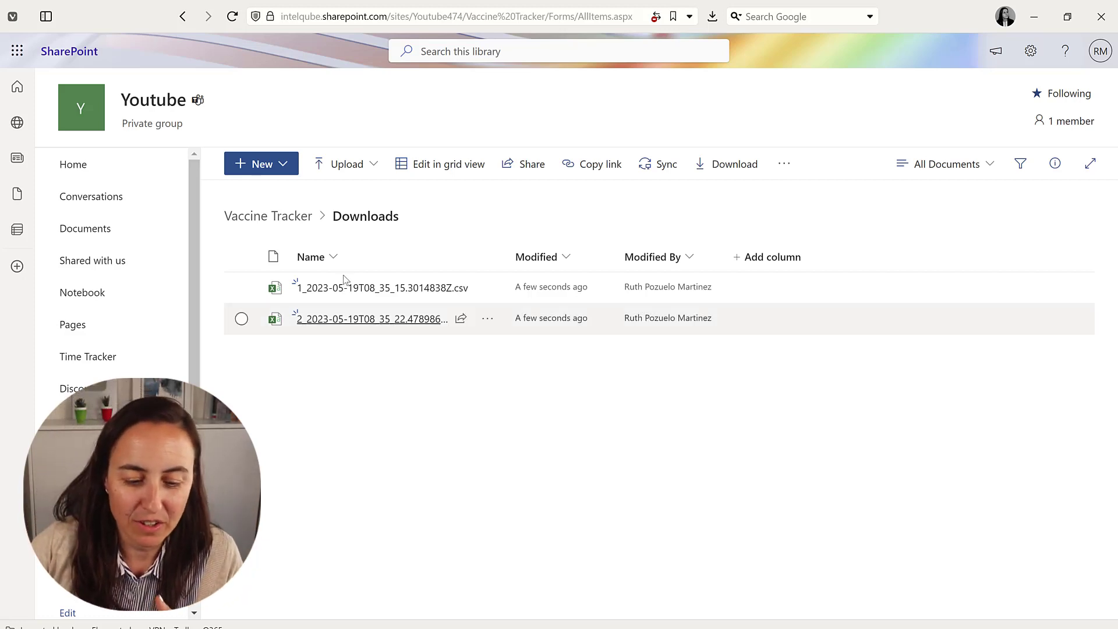
pyautogui.moveTo(347, 325)
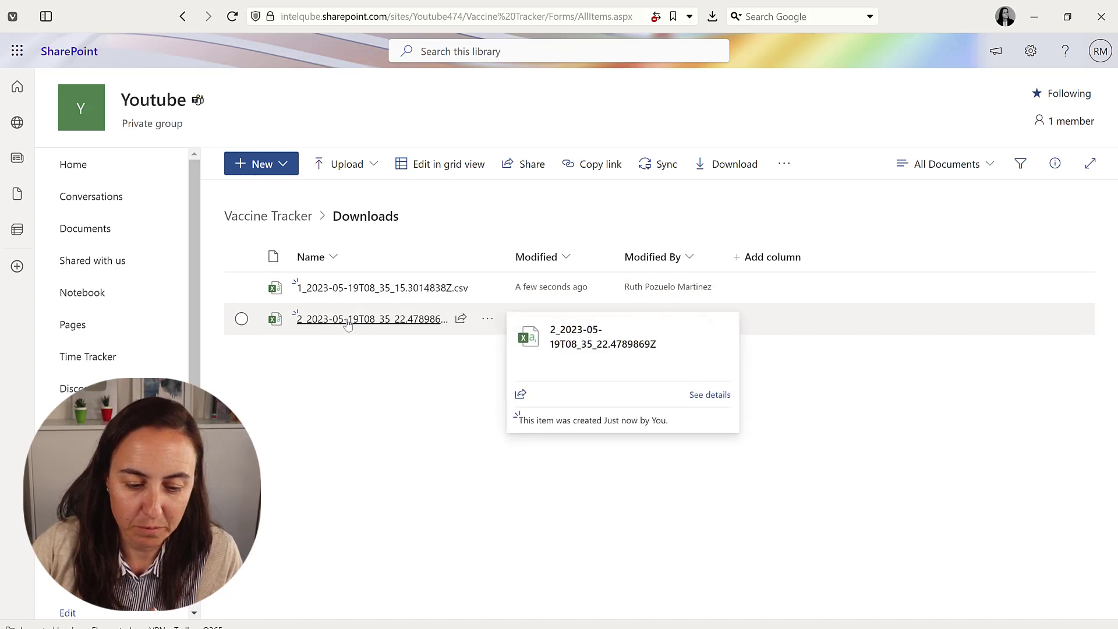
pyautogui.click(360, 289)
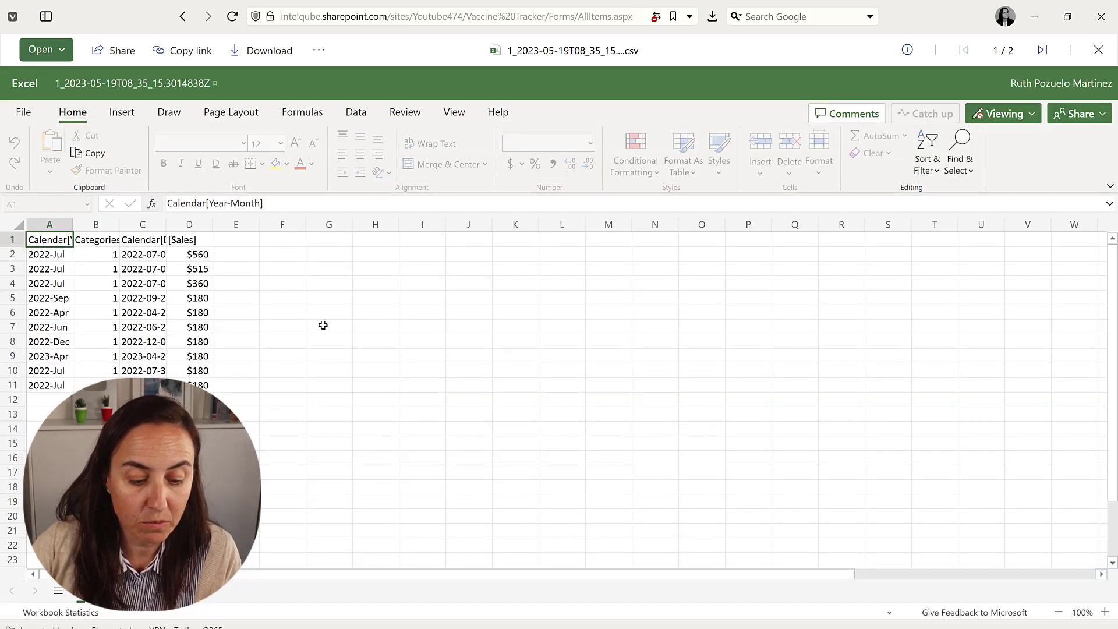
pyautogui.press('Escape')
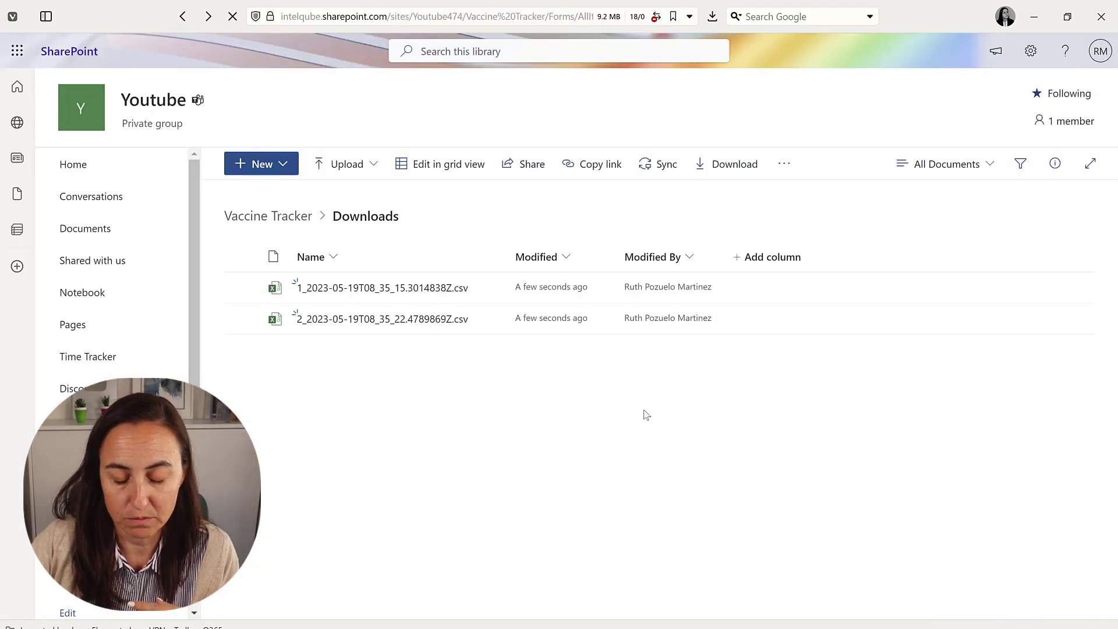